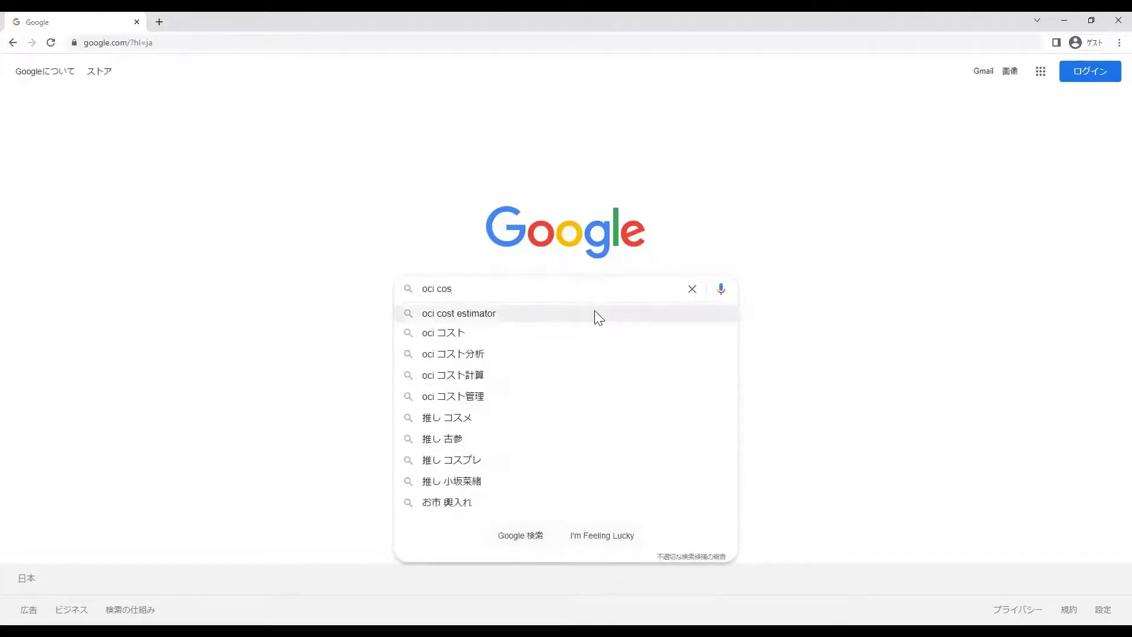
Search Google for "oci cost estimator" and open Oracle's Cloud Cost Estimator page
left_click(596, 315)
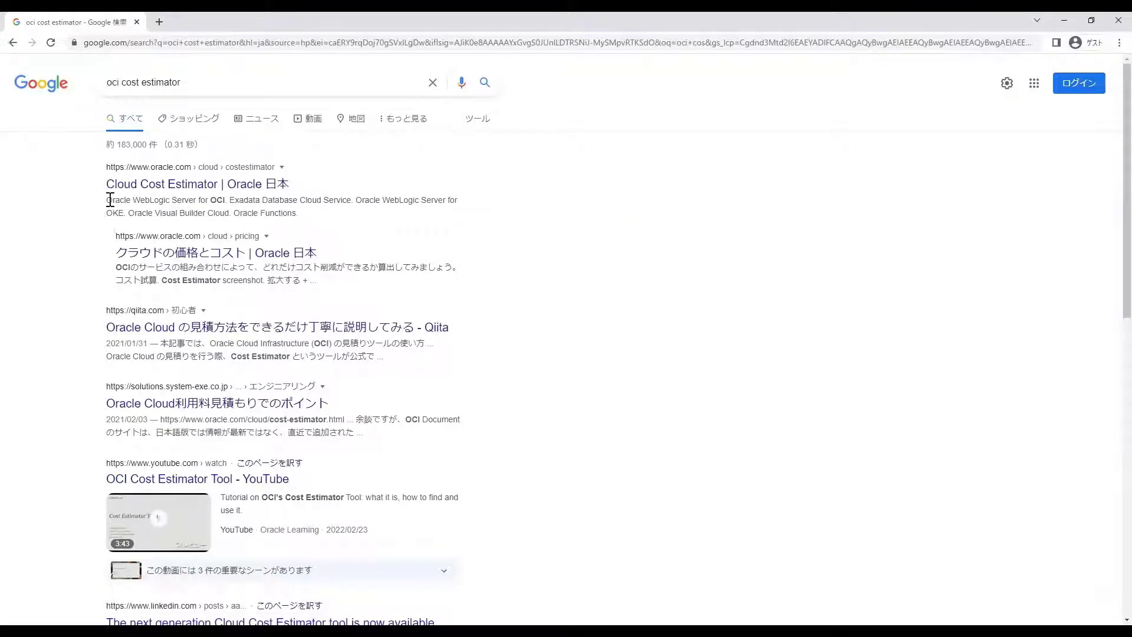
left_click(275, 188)
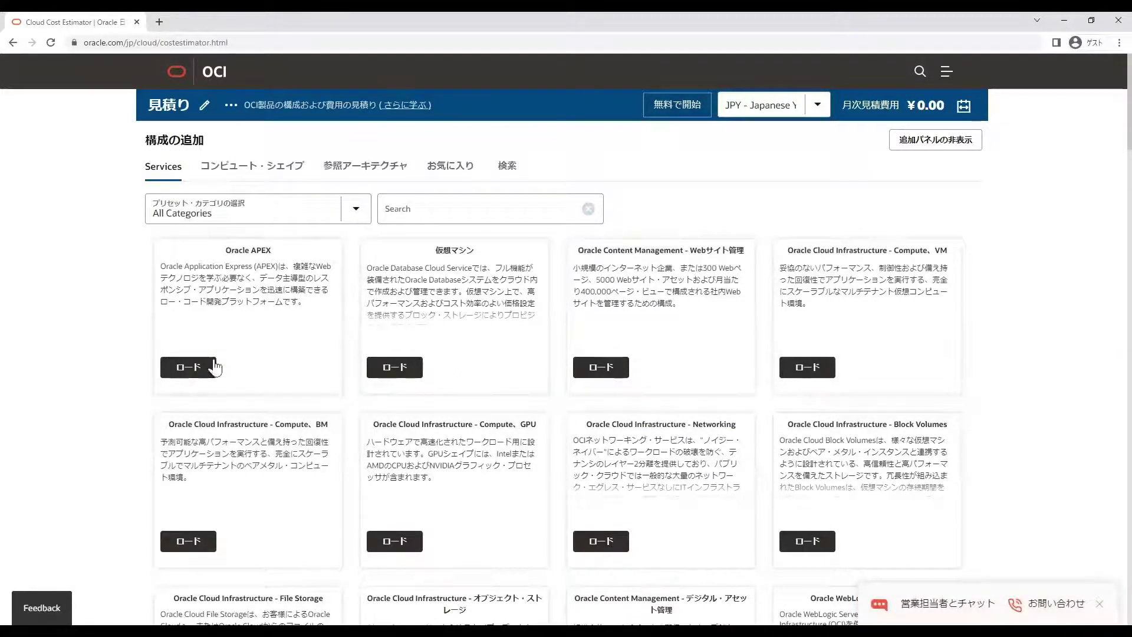
Examine the available service presets, filtering them by the インフラストラクチャ, Oracle Database and データ・レイクハウス categories
scroll(202, 477, "down", 2)
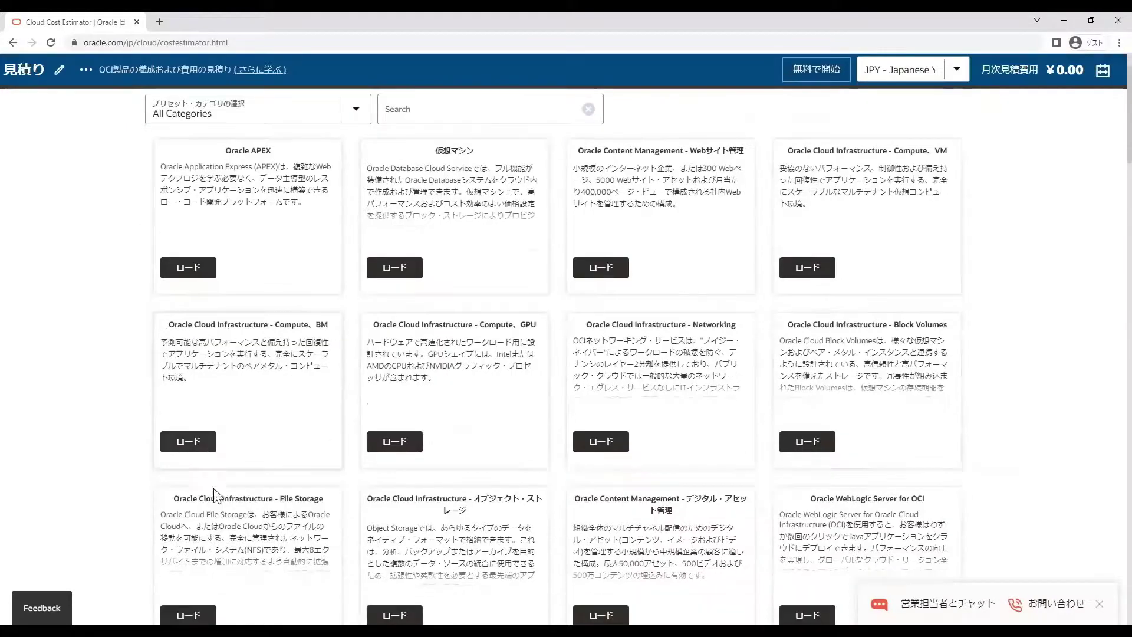
scroll(589, 522, "down", 1)
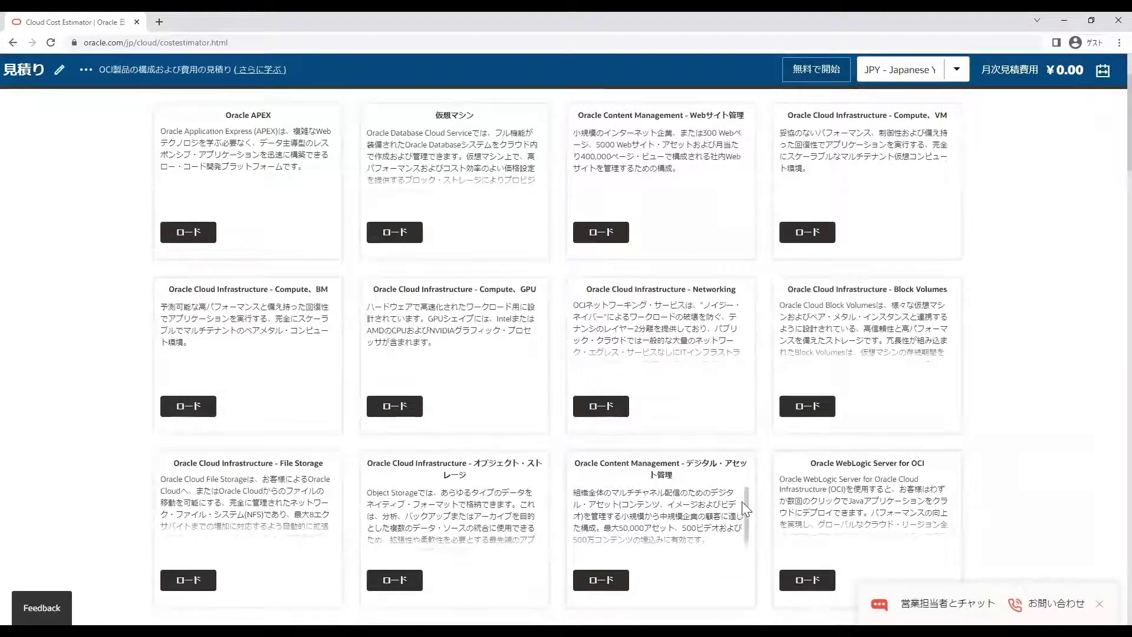
scroll(749, 507, "down", 3)
scroll(167, 230, "up", 6)
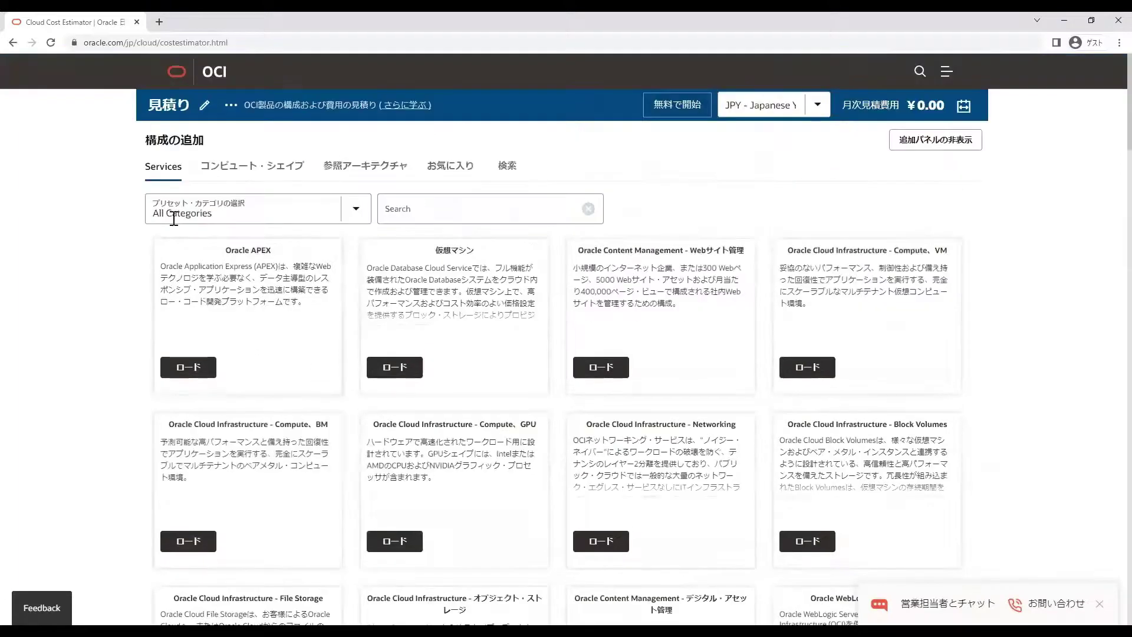
left_click(356, 213)
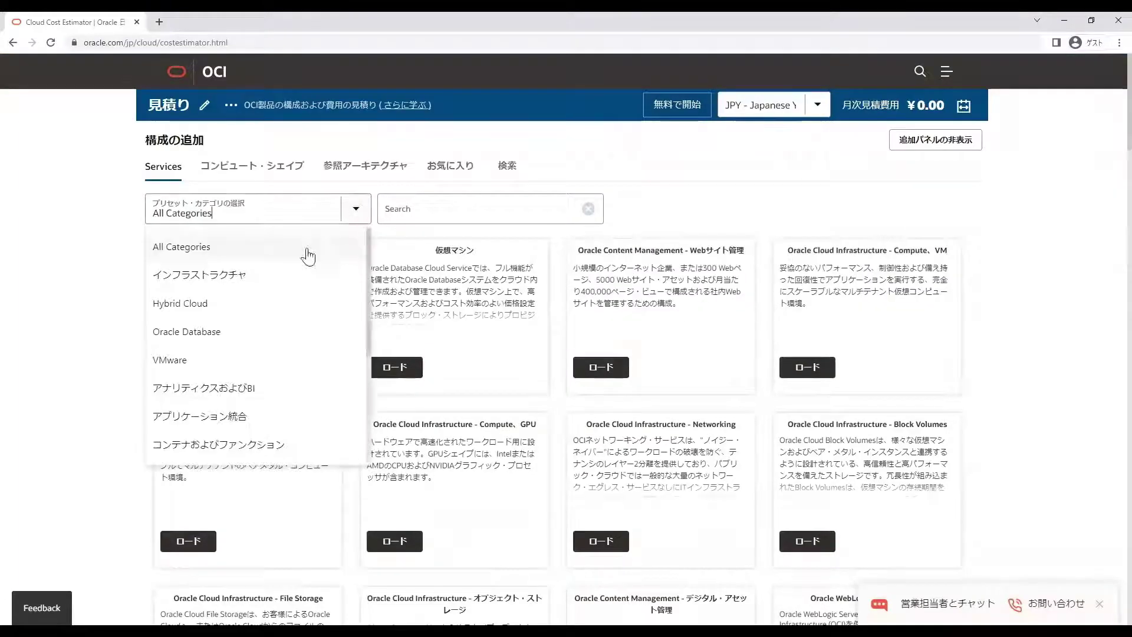
left_click(270, 276)
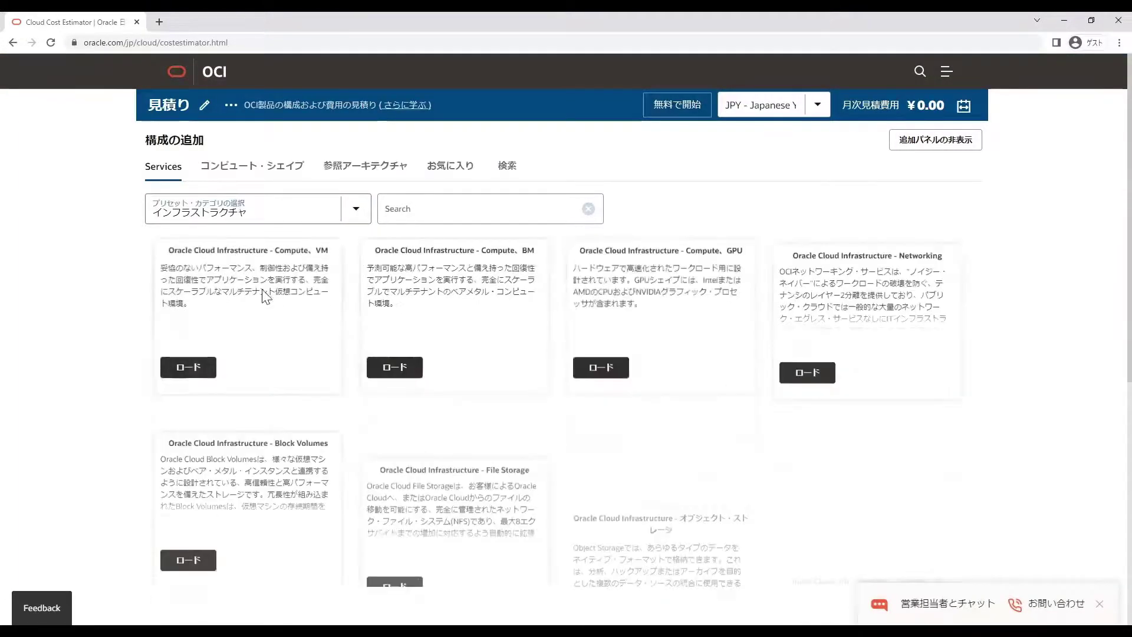
left_click(355, 212)
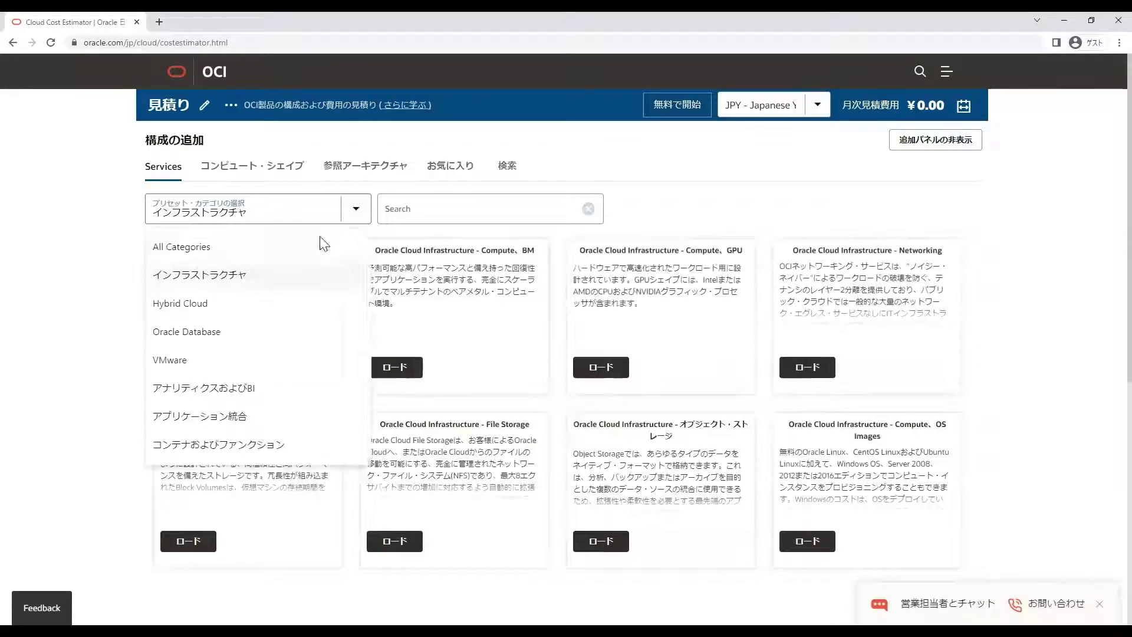
left_click(240, 335)
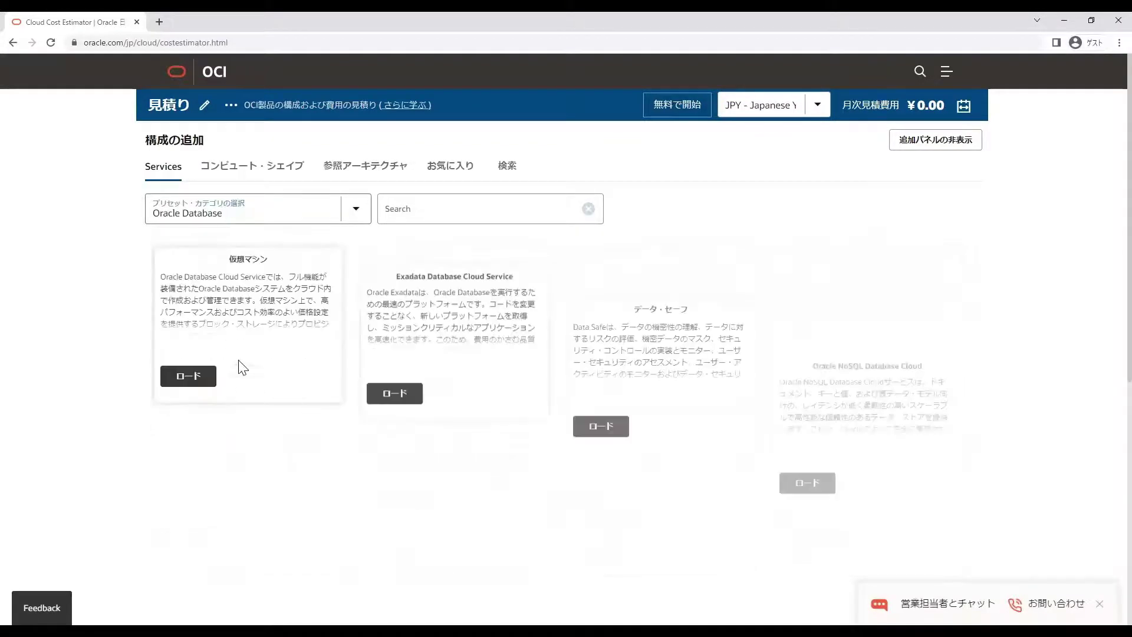
left_click(353, 213)
scroll(289, 359, "down", 2)
scroll(290, 360, "down", 1)
left_click(228, 354)
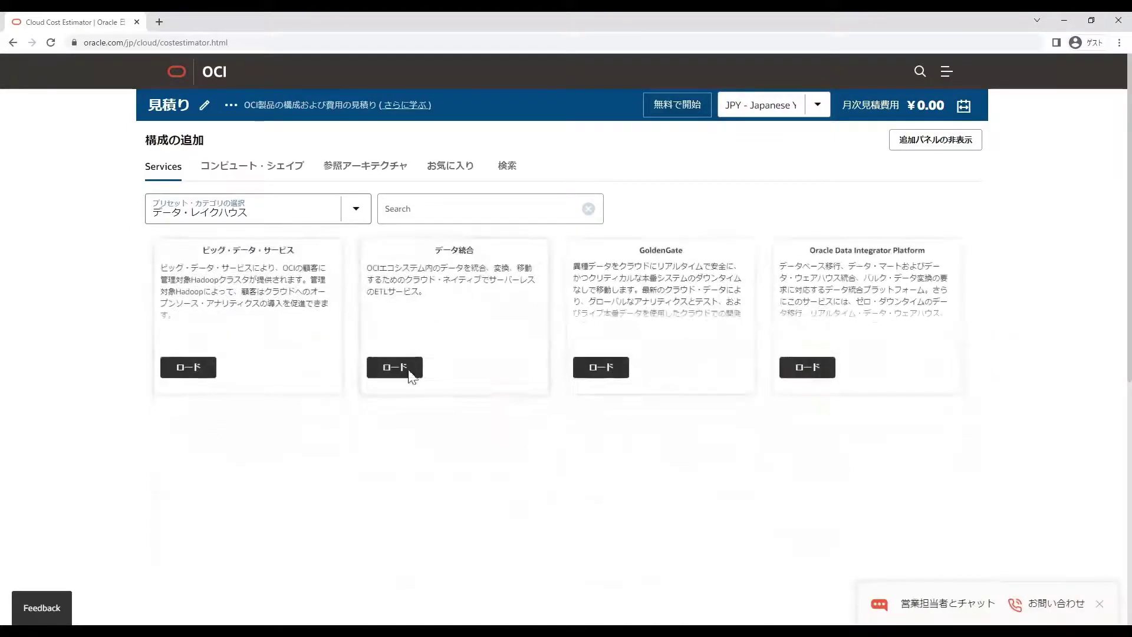
Filter the presets to the インフラストラクチャ category and load Oracle Cloud Infrastructure - Compute、VM into the estimate
left_click(356, 209)
scroll(355, 278, "up", 1)
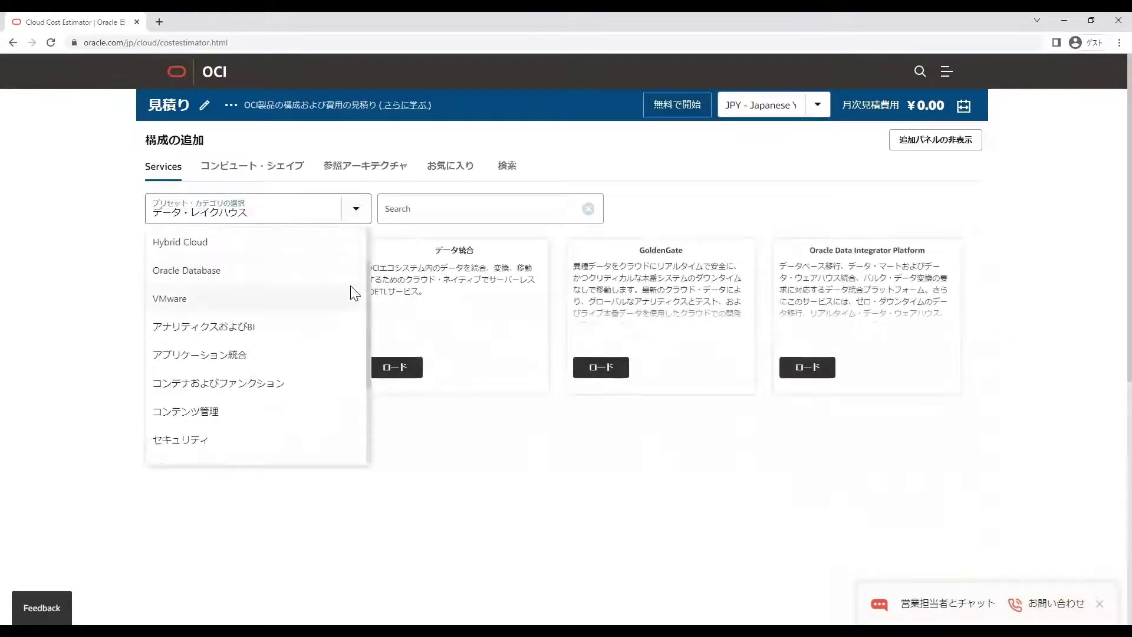
scroll(335, 376, "up", 2)
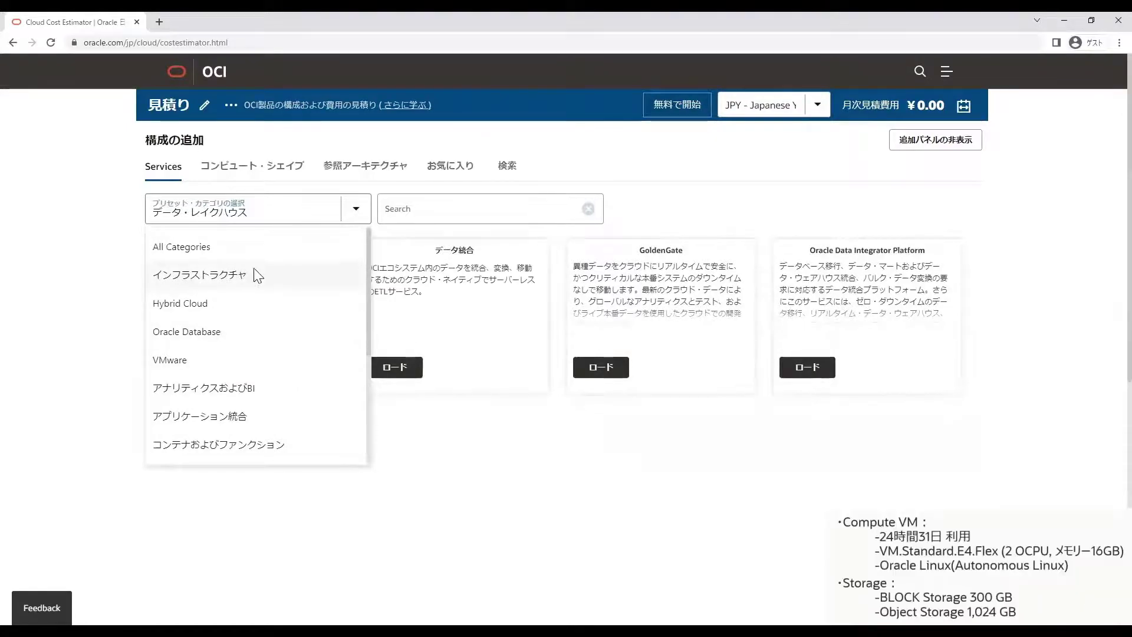
left_click(258, 276)
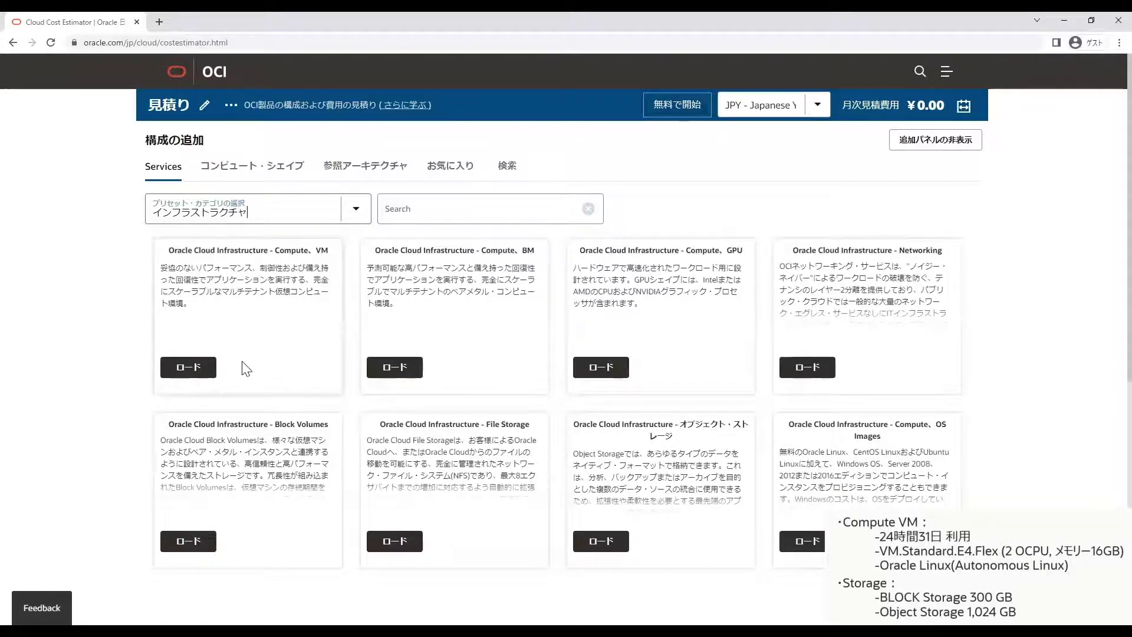
left_click(188, 368)
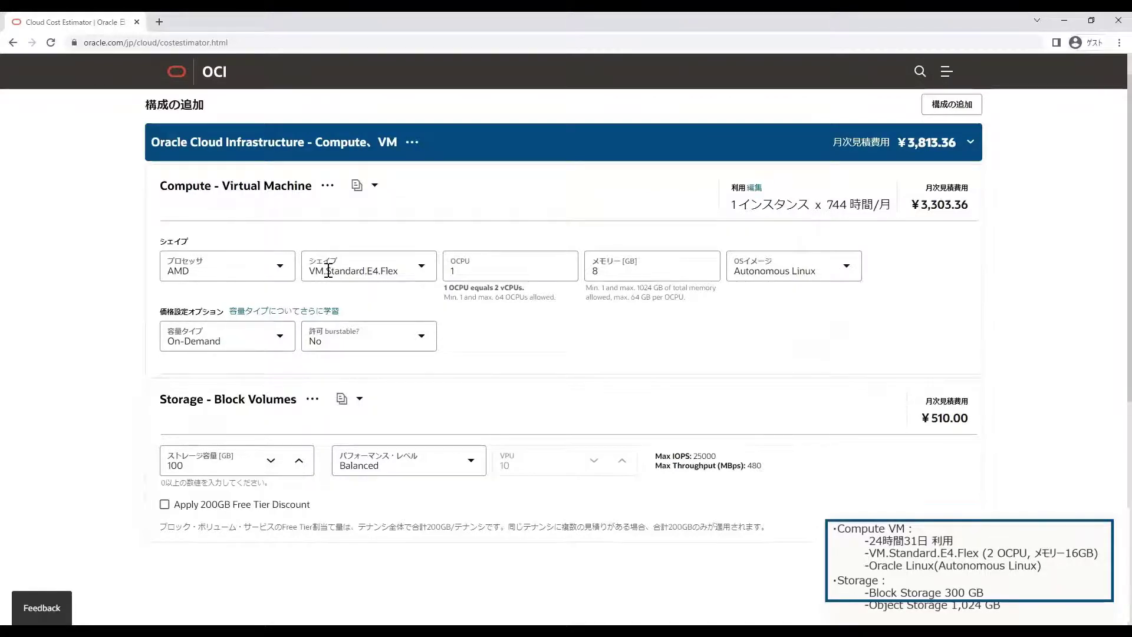
Configure the virtual machine with 2 OCPU and 16 GB of memory, keeping the AMD processor and VM.Standard.E4.Flex shape
left_click(262, 262)
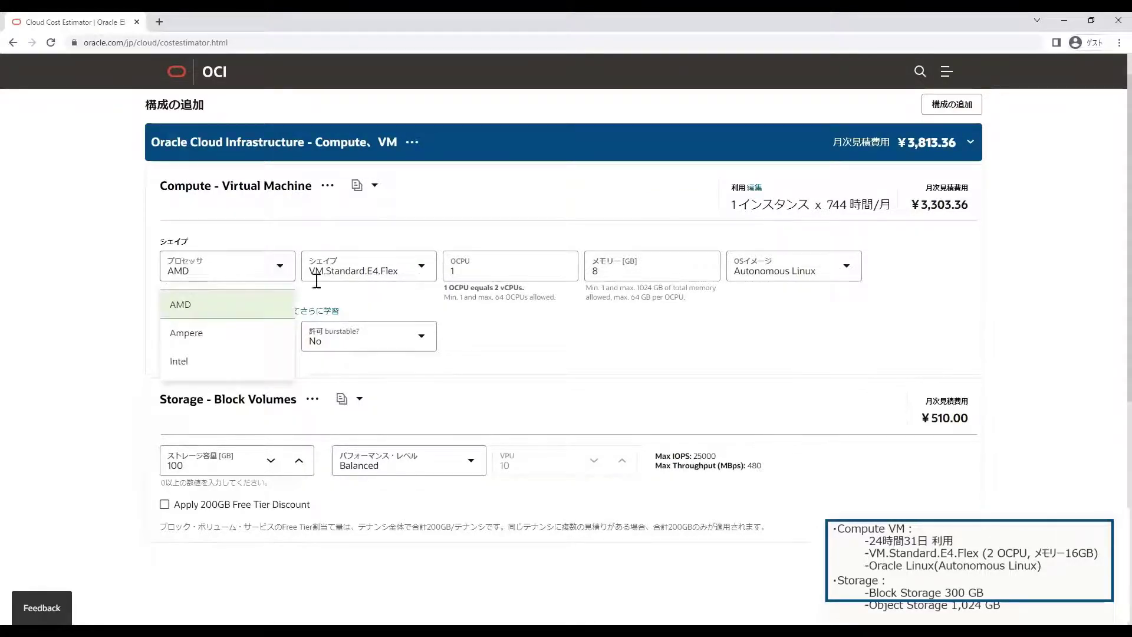
left_click(419, 271)
left_click(432, 275)
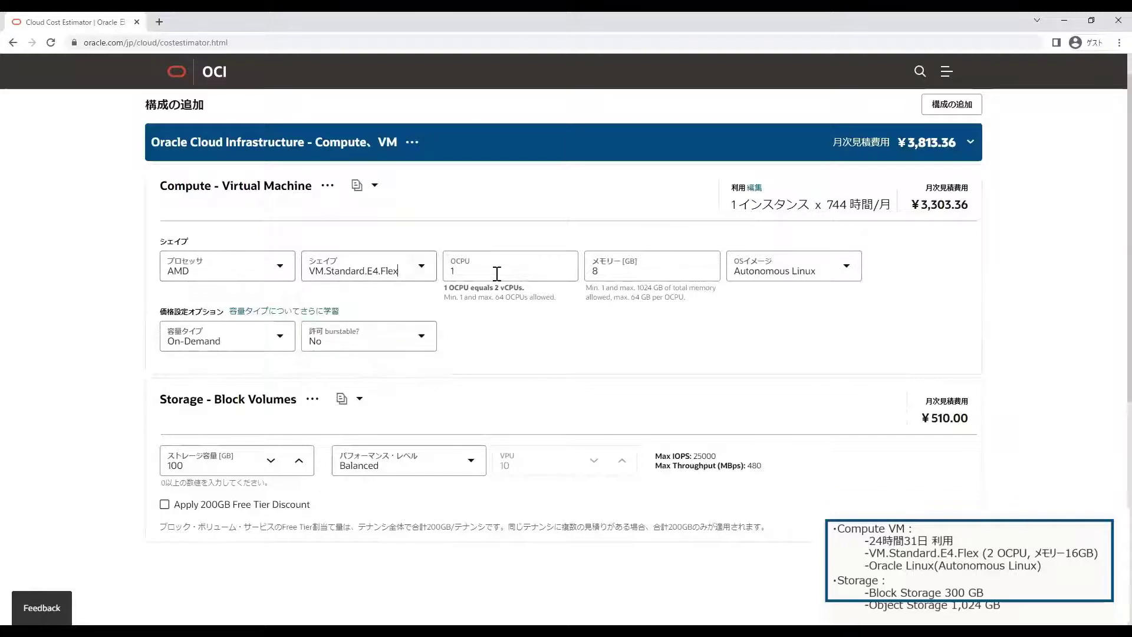
key("BackSpace")
type("2")
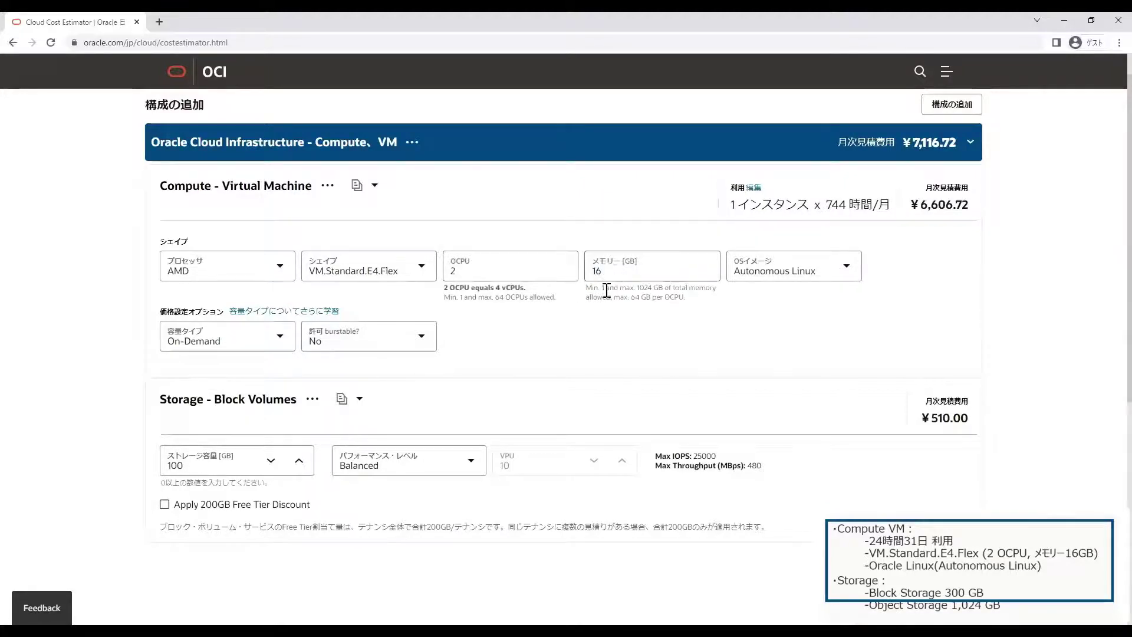
Try Windows as the virtual machine's OS image to check its cost, and return to Autonomous Linux
left_click(837, 279)
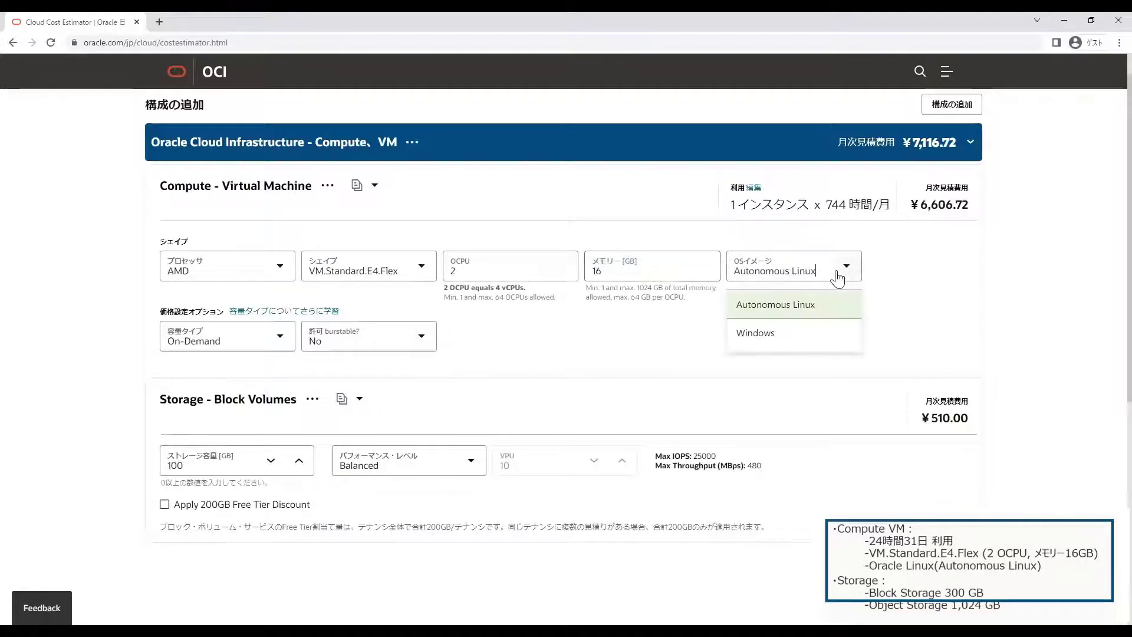
left_click(812, 333)
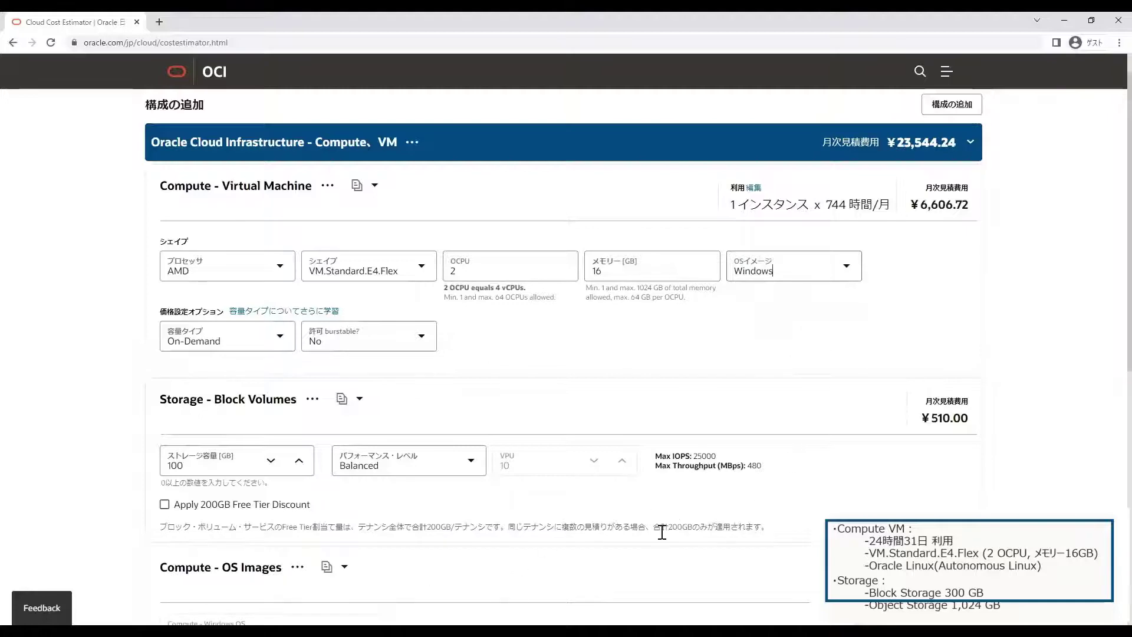
scroll(574, 550, "down", 2)
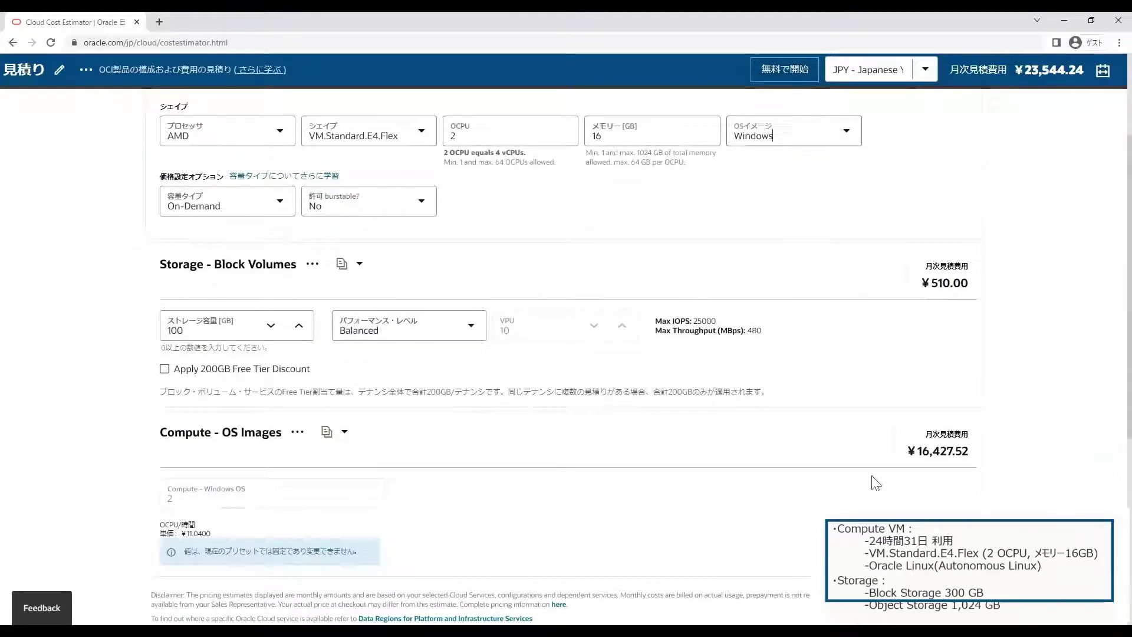
scroll(885, 480, "up", 3)
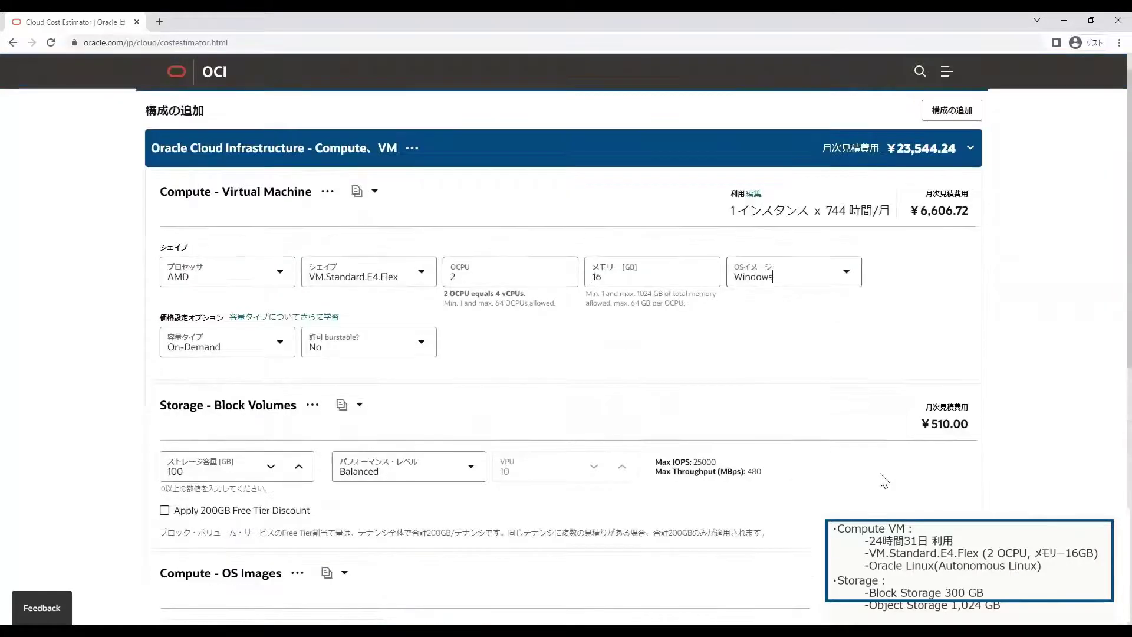
left_click(847, 310)
left_click(843, 339)
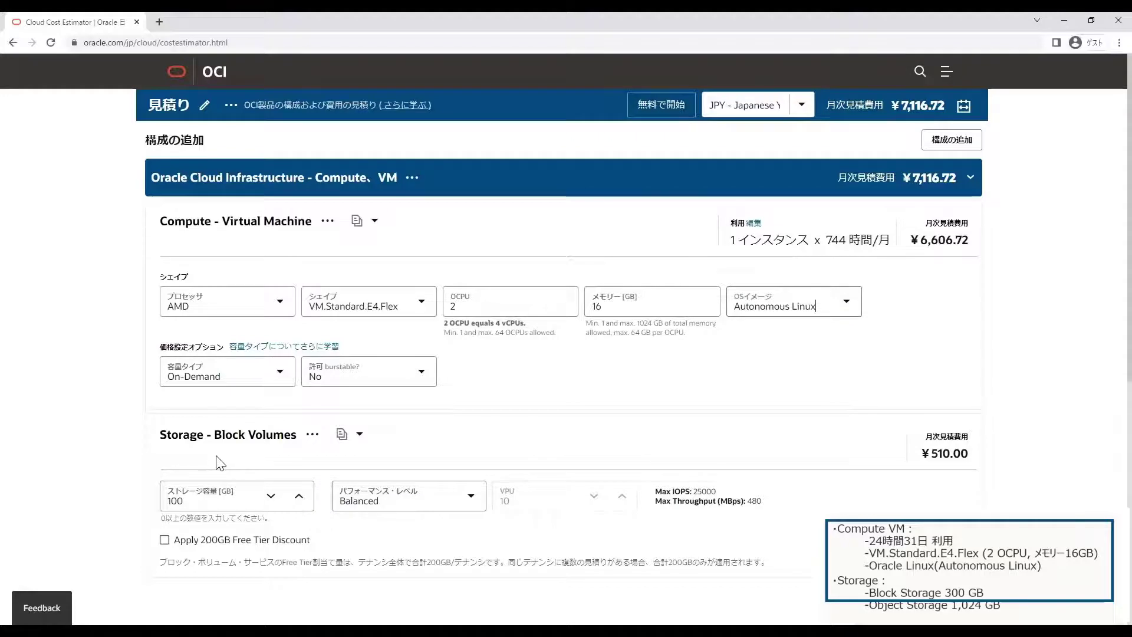
Set the Block Volumes storage capacity to 300 GB
double_click(163, 500)
type("300")
left_click(562, 425)
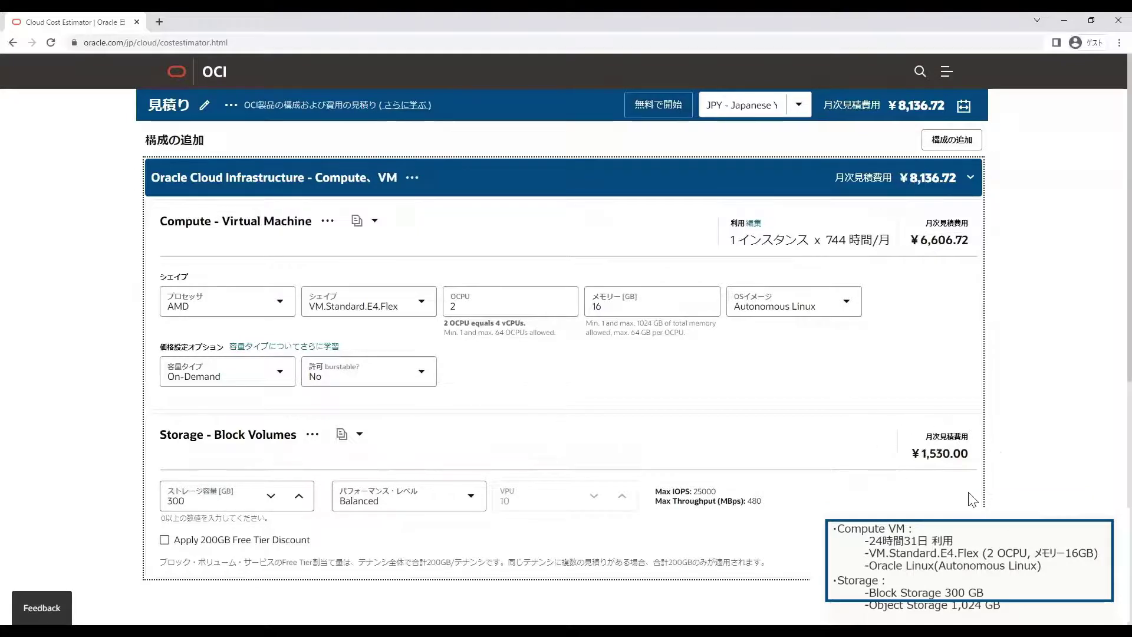
Add the Object Storage (オブジェクト・ストレージ) preset to the estimate with 1,024 GB of capacity, keeping the Standard storage type
left_click(950, 142)
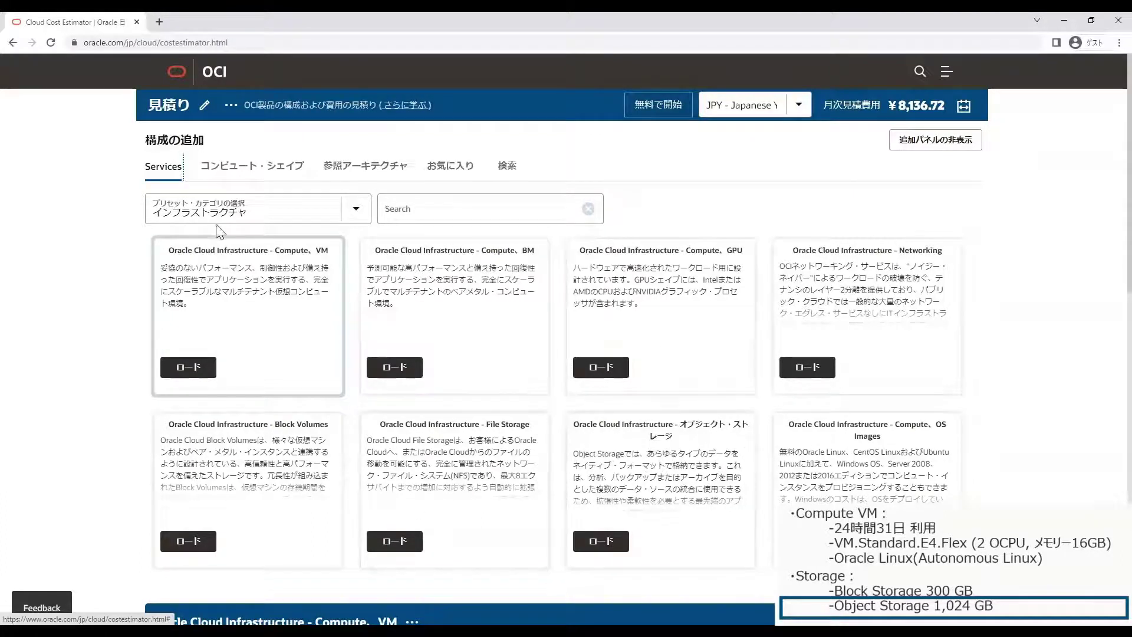
left_click(614, 538)
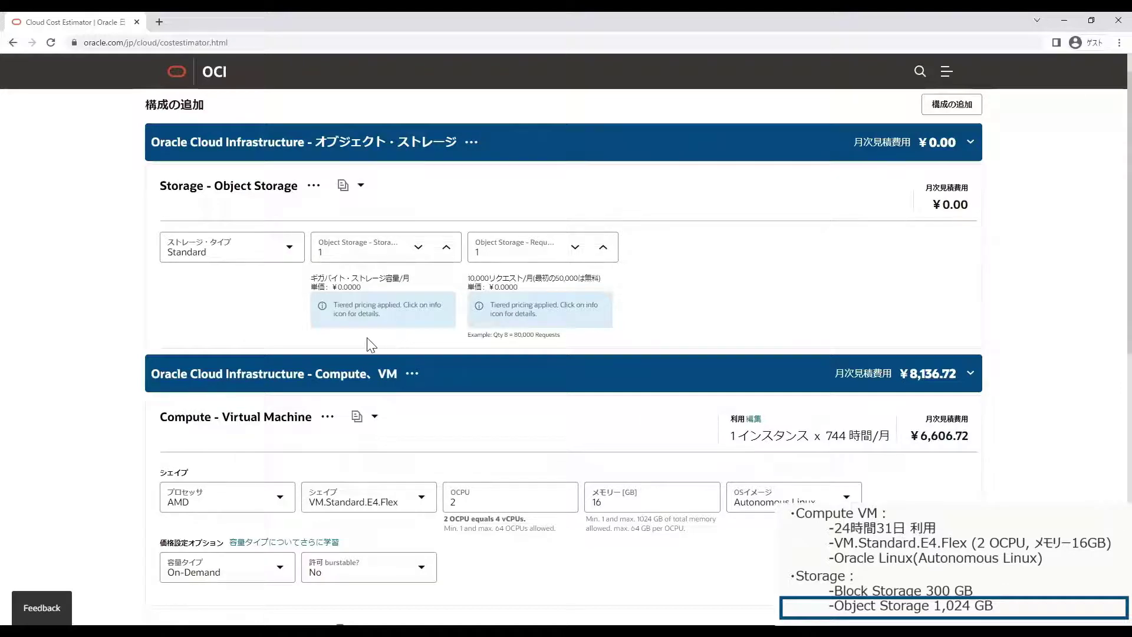
scroll(348, 384, "down", 3)
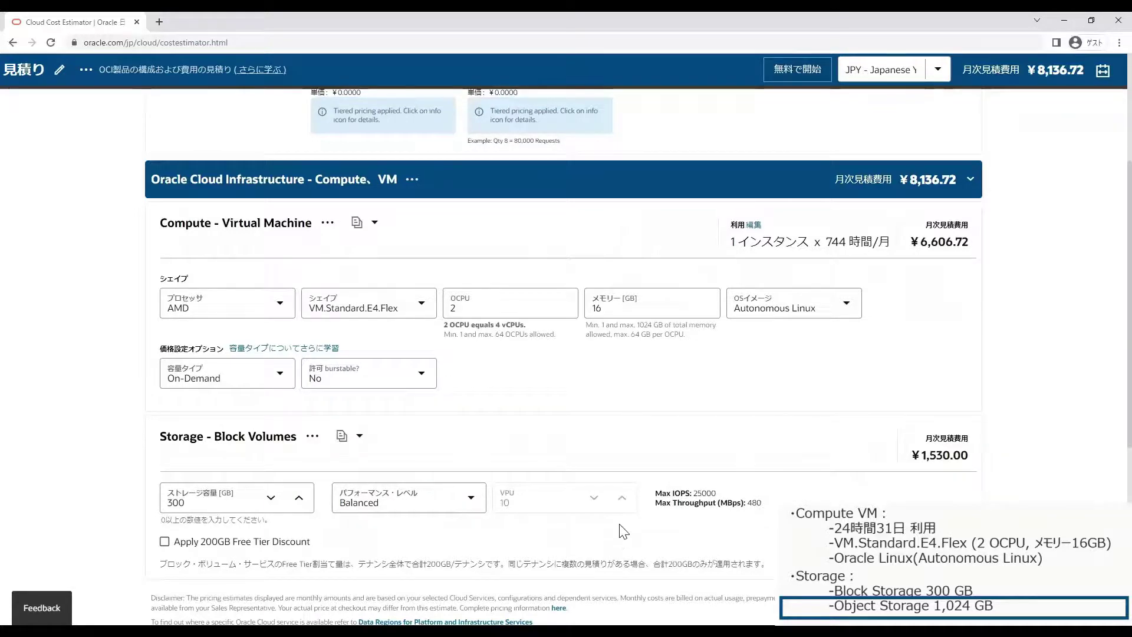
scroll(624, 528, "up", 4)
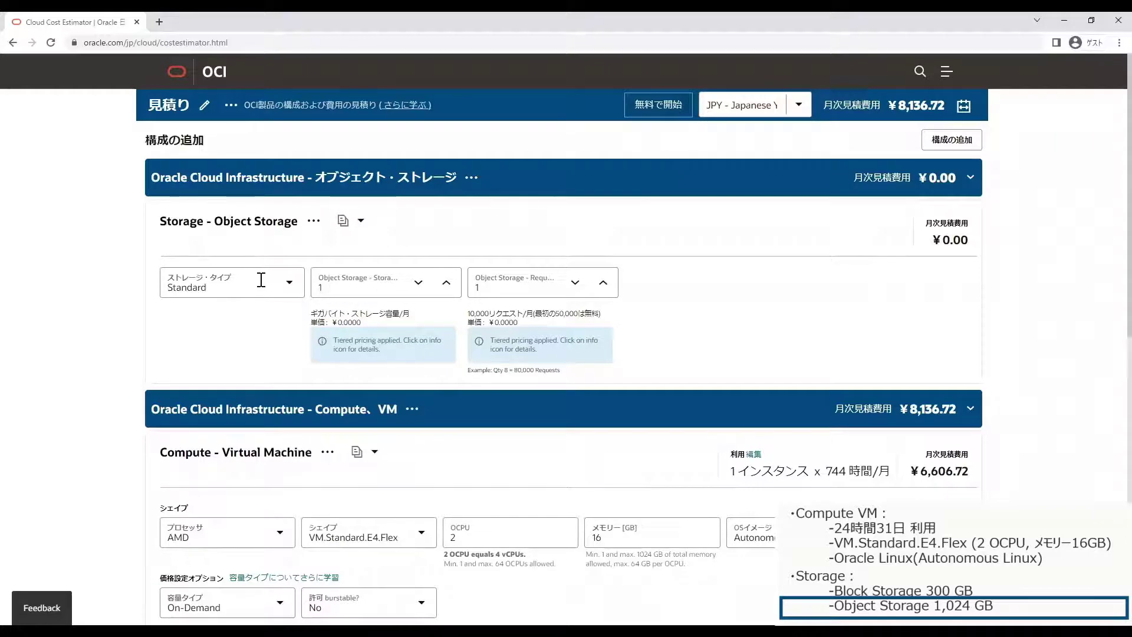
type("024")
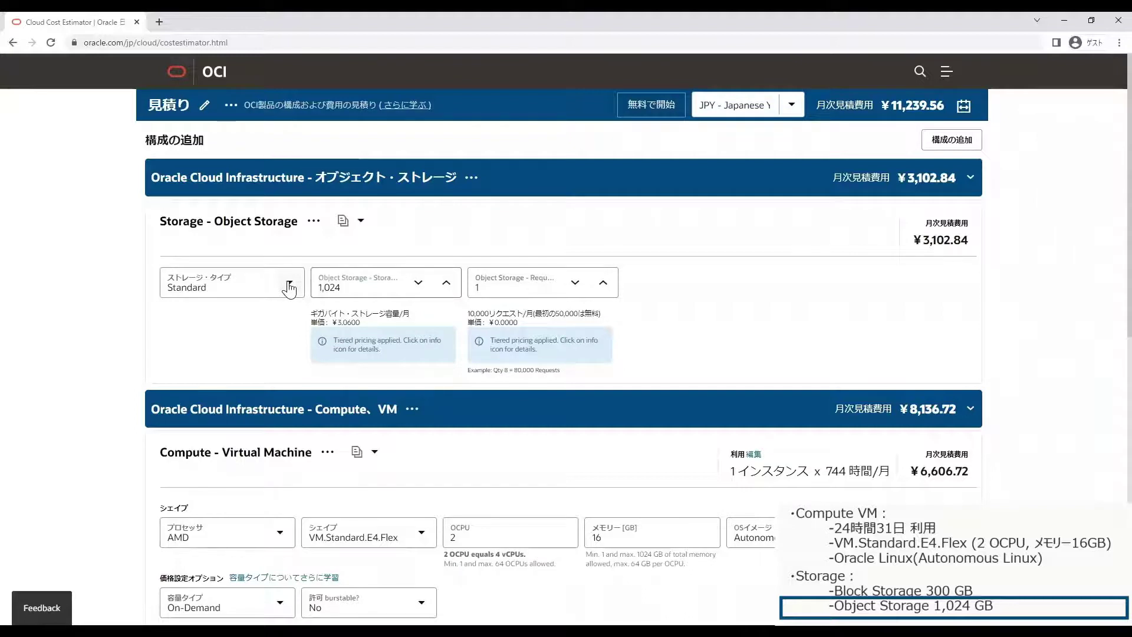
left_click(289, 285)
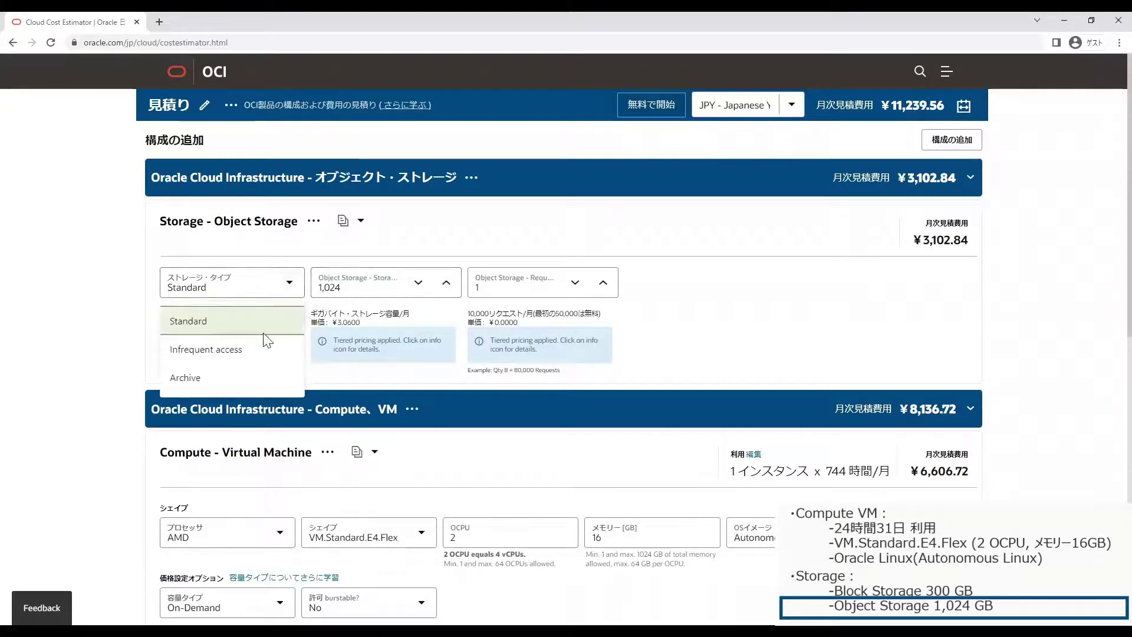
left_click(711, 319)
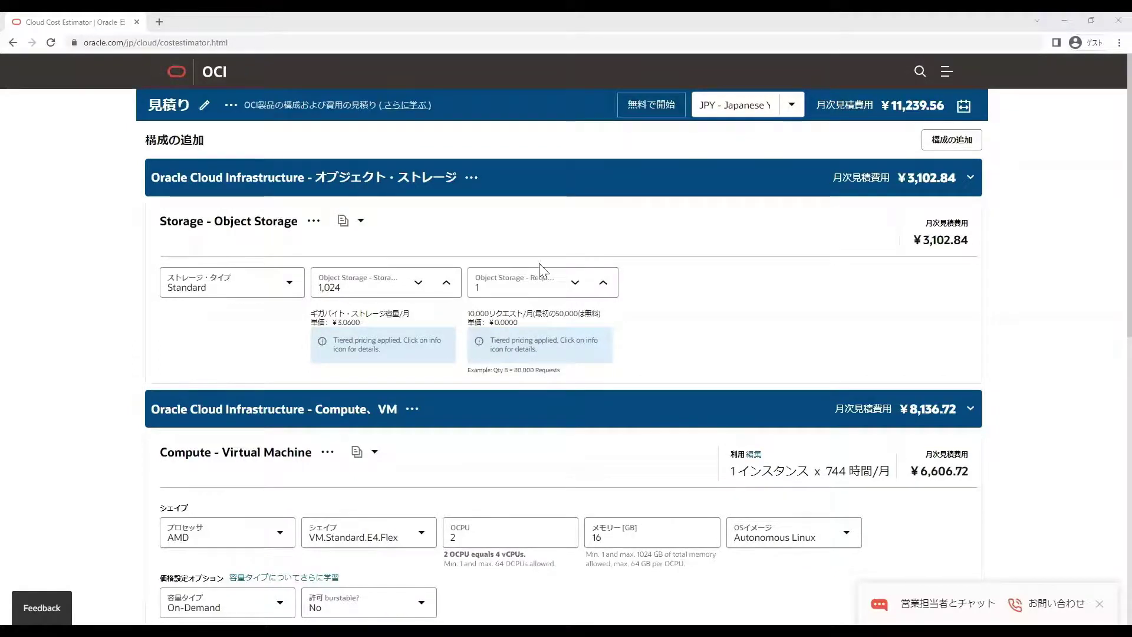
Export the whole estimate as an Excel Spreadsheet (XLS) with the proposed file name
left_click(235, 108)
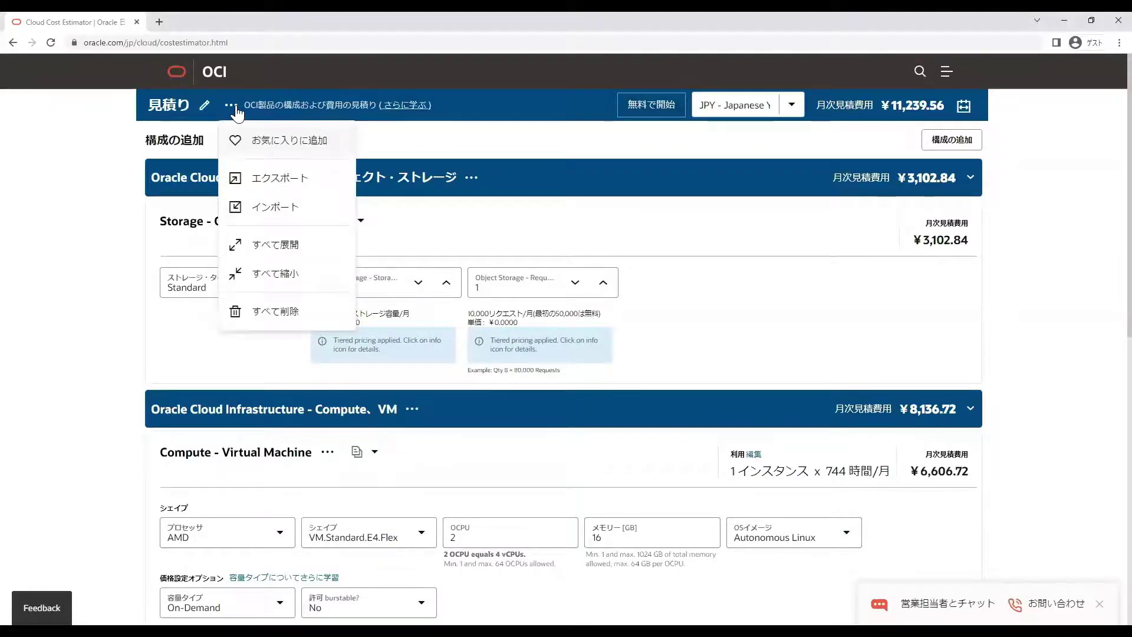
left_click(256, 182)
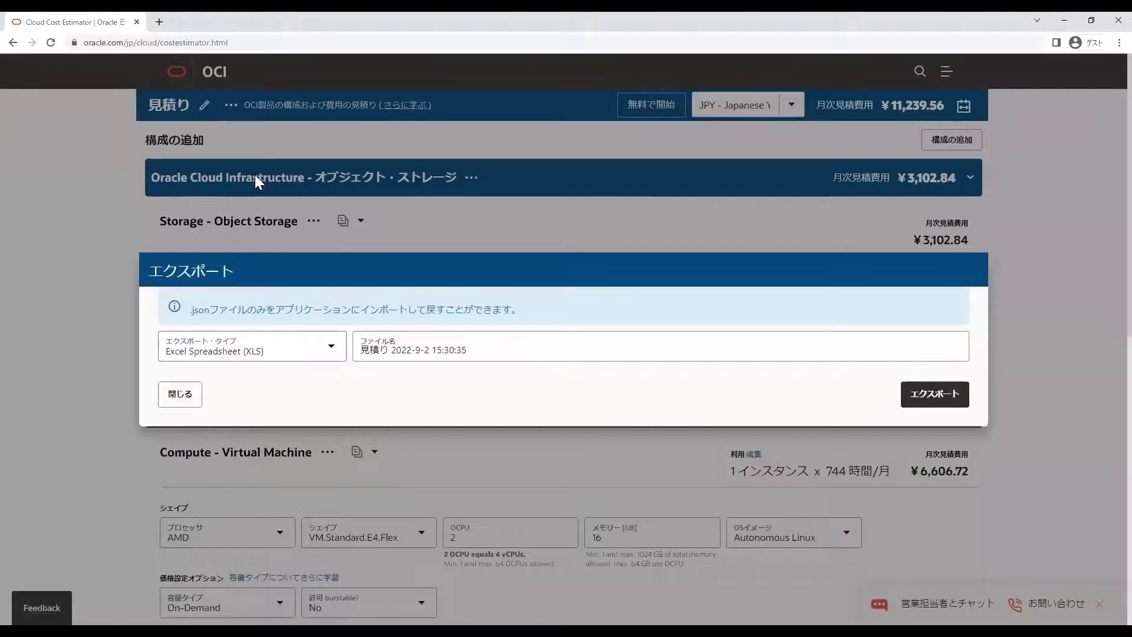
left_click(319, 347)
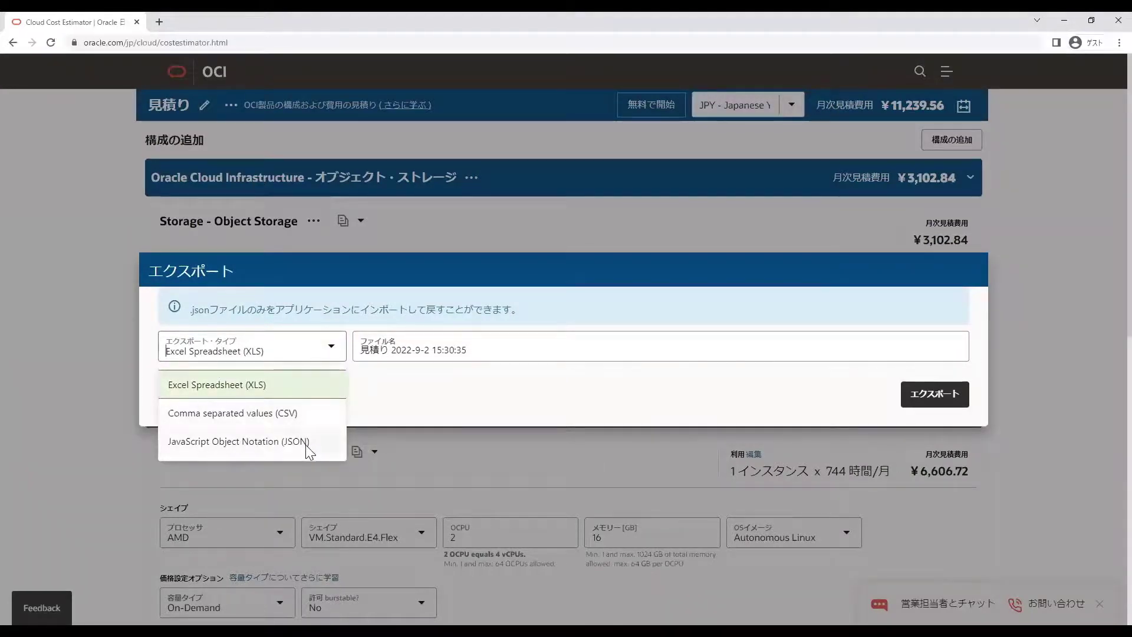
left_click(407, 389)
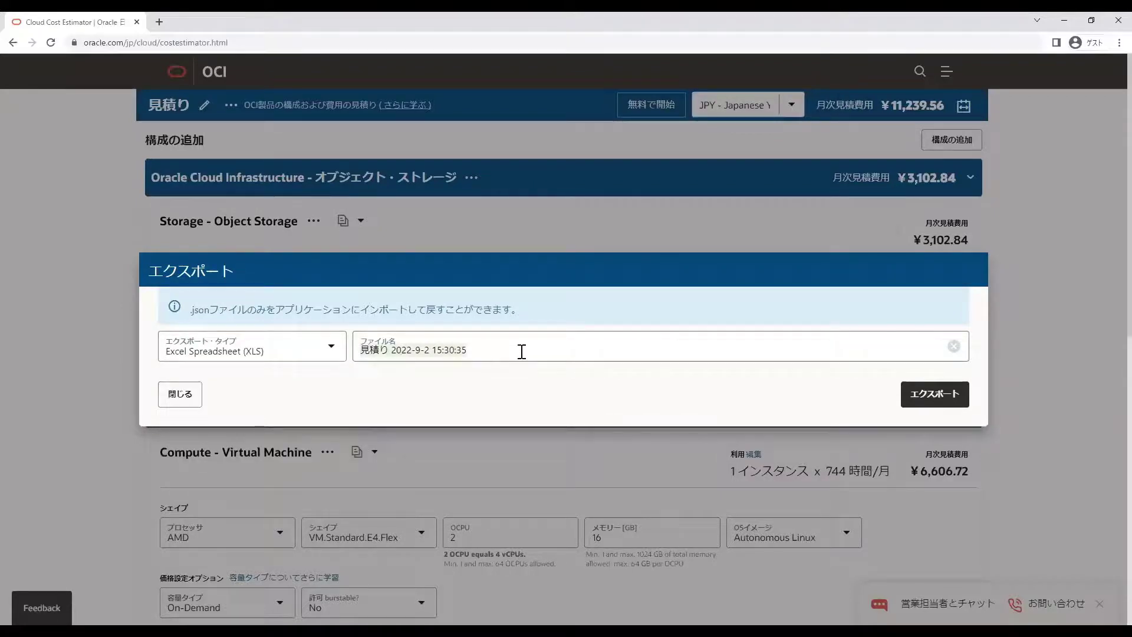
left_click(944, 405)
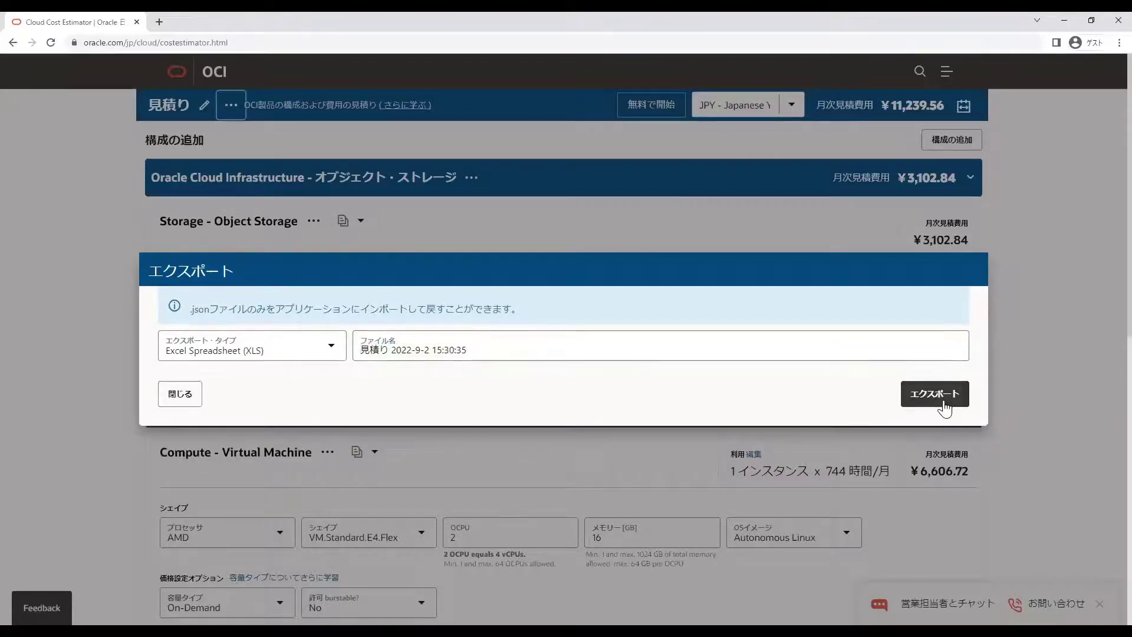
Confirm the export of the estimate and open the downloaded workbook in Excel
left_click(944, 406)
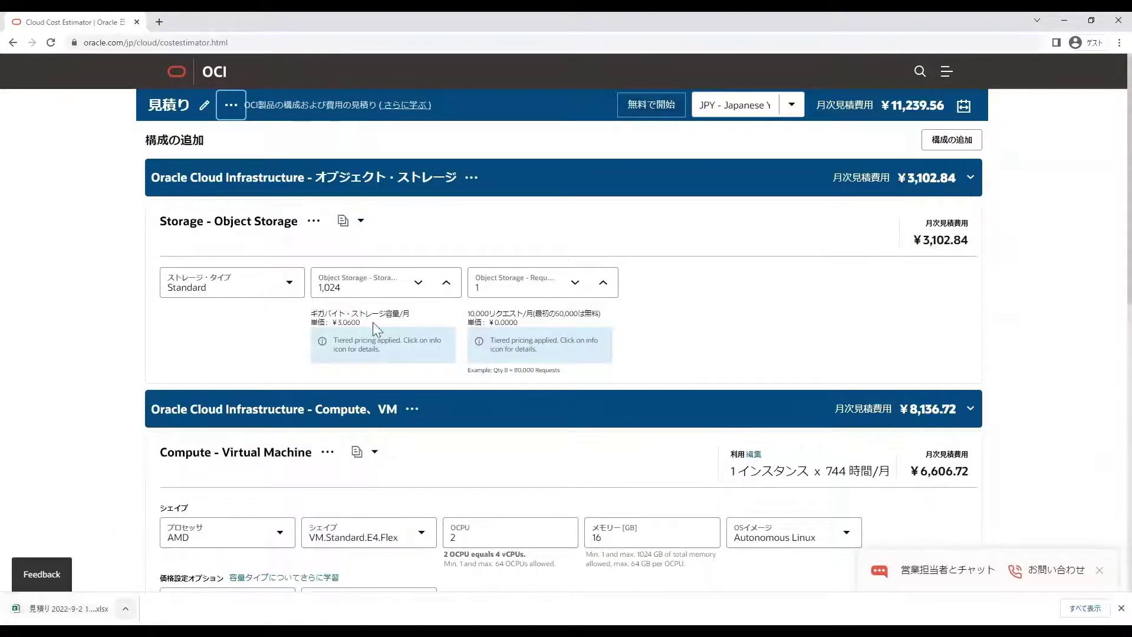
left_click(82, 602)
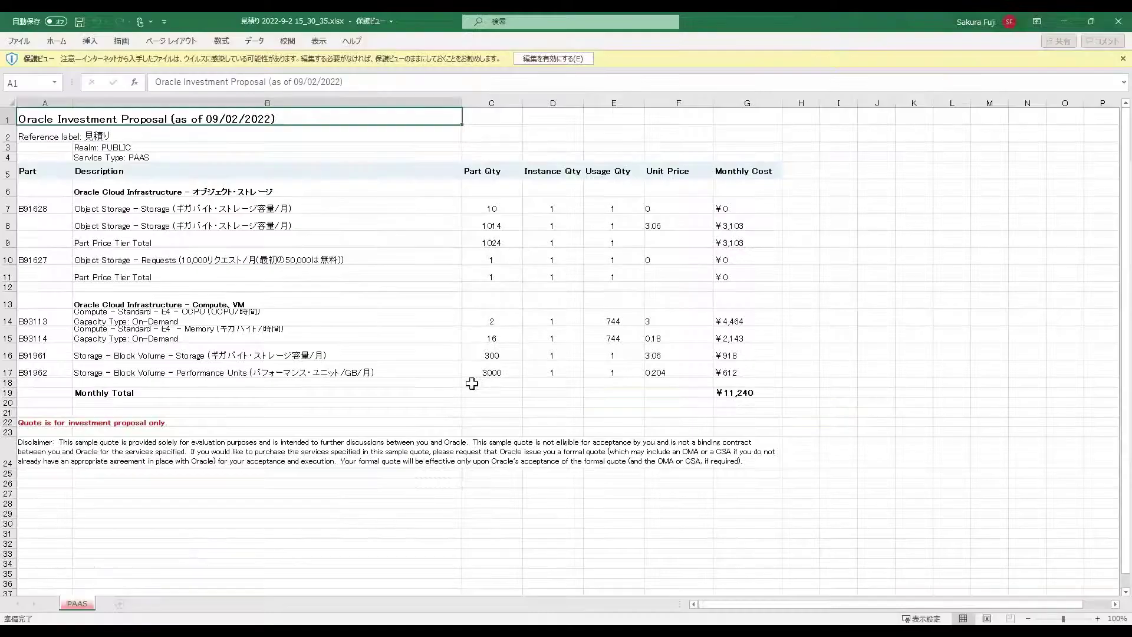
Review the item descriptions, part quantities and monthly costs in the exported proposal
left_click(425, 380)
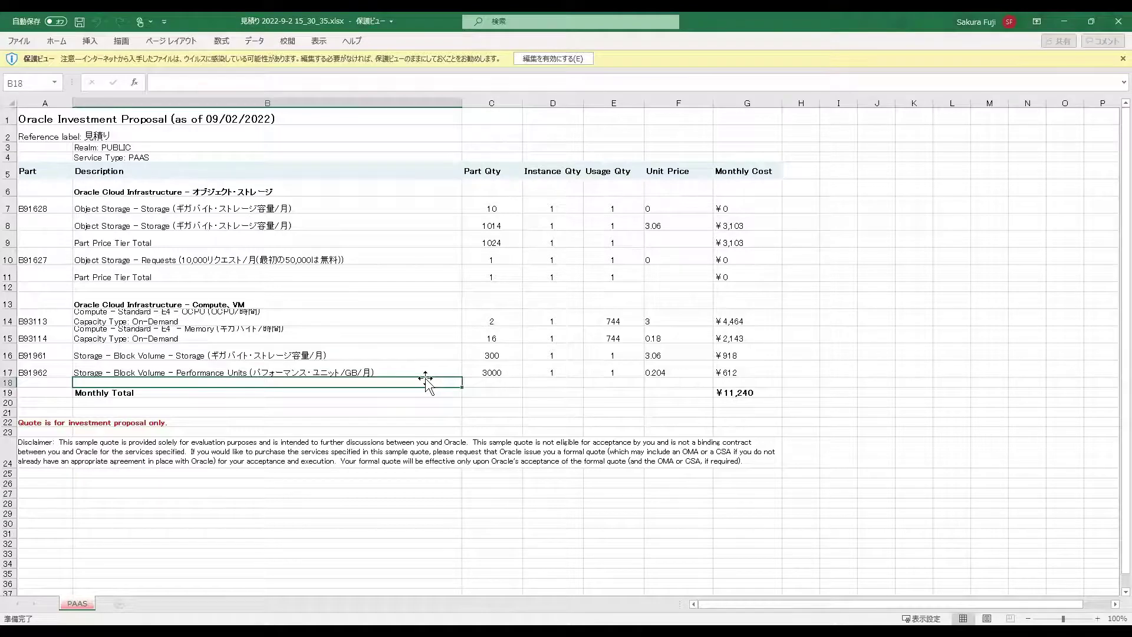
left_click_drag(348, 321, 354, 339)
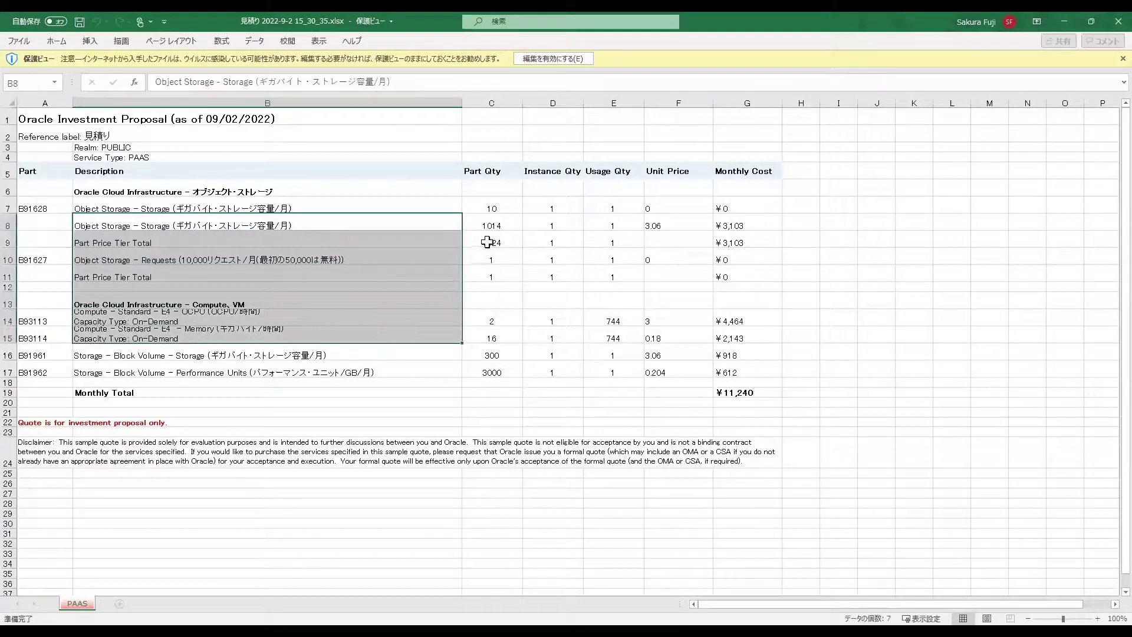
left_click_drag(491, 226, 501, 336)
left_click_drag(773, 215, 764, 336)
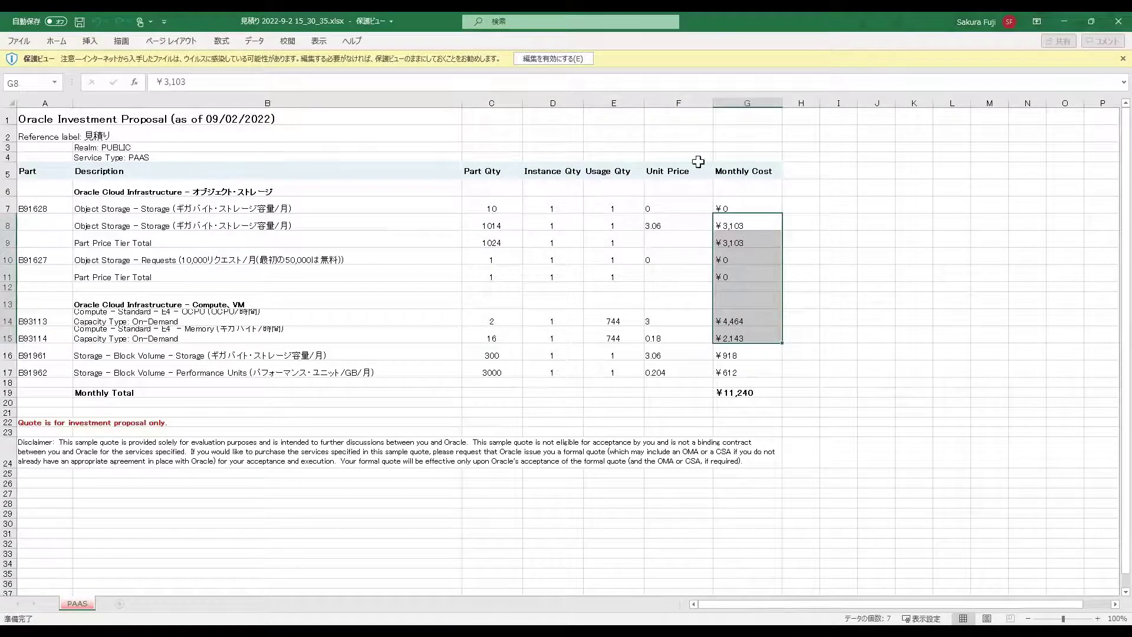
left_click(699, 56)
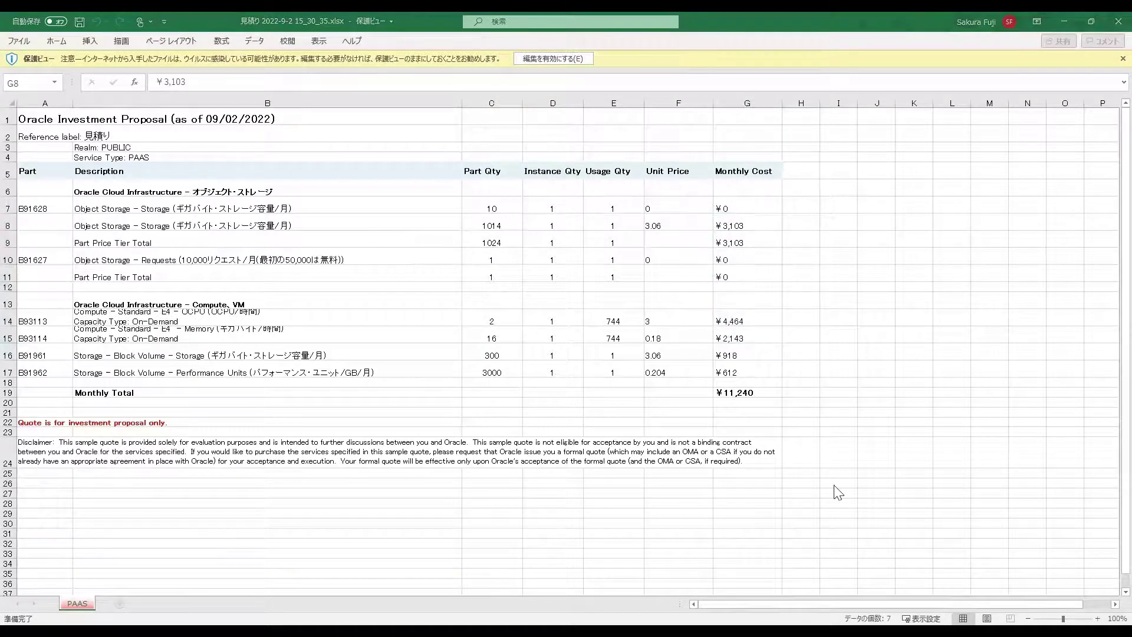
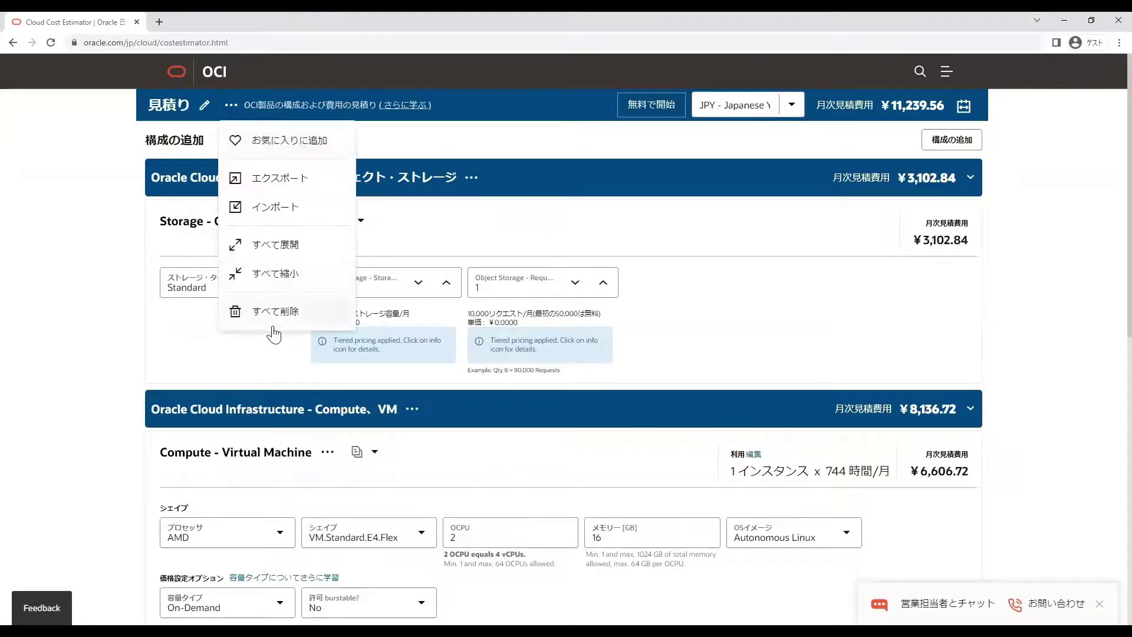
Delete all configurations from the estimate in the Cloud Cost Estimator and load the Compute、VM preset
left_click(237, 309)
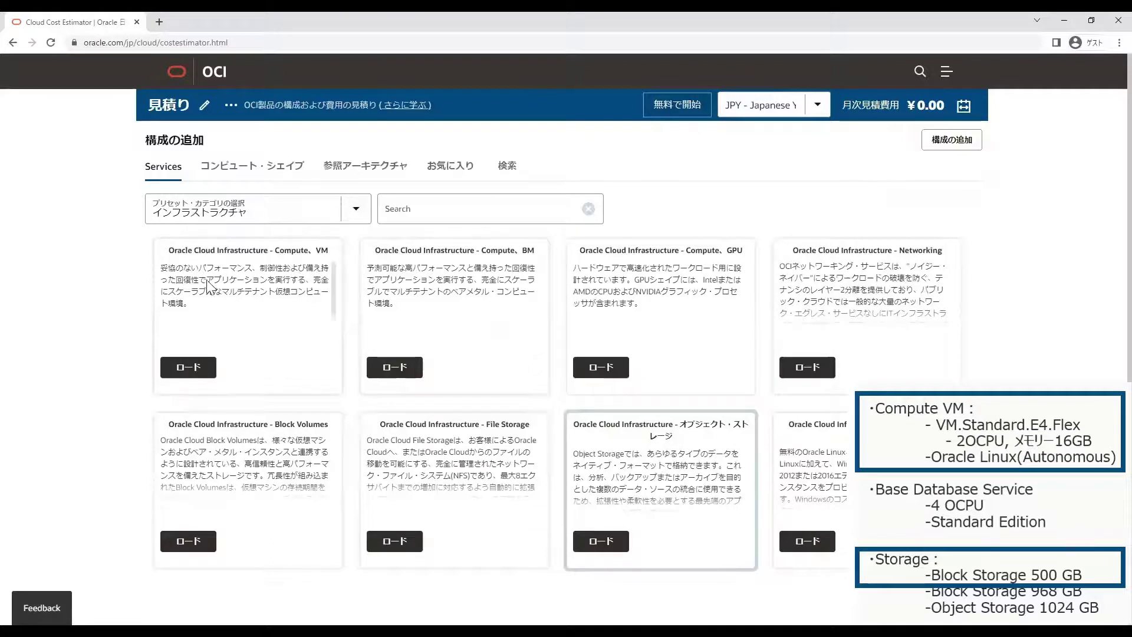
left_click(190, 368)
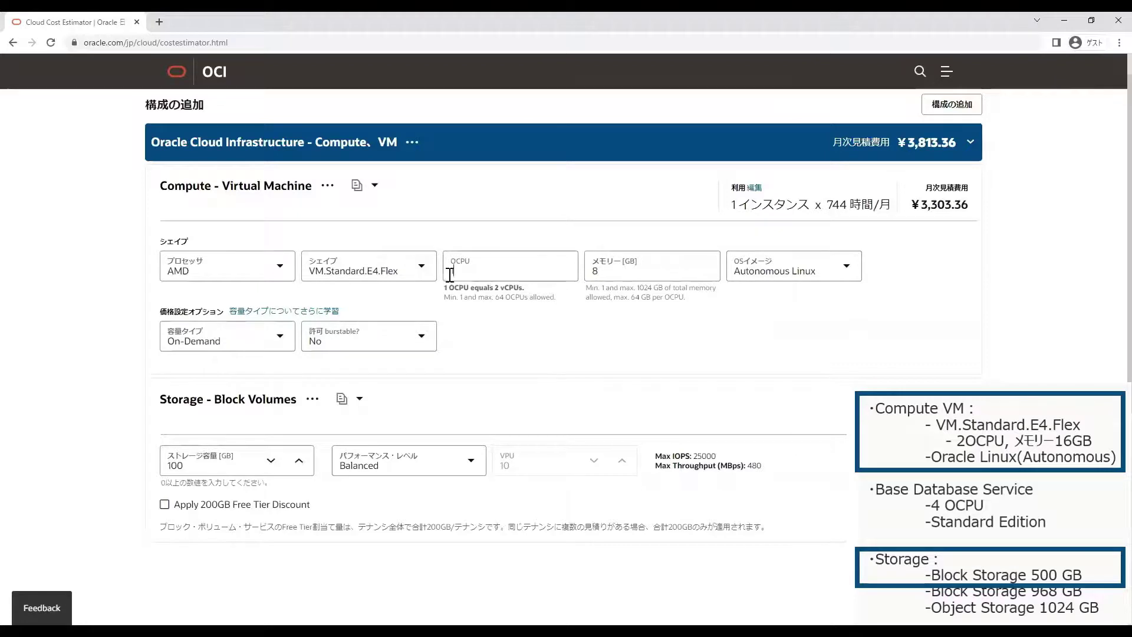
Configure the virtual machine with 2 OCPU and 16 GB of memory, keeping Autonomous Linux as the OS image
type("2")
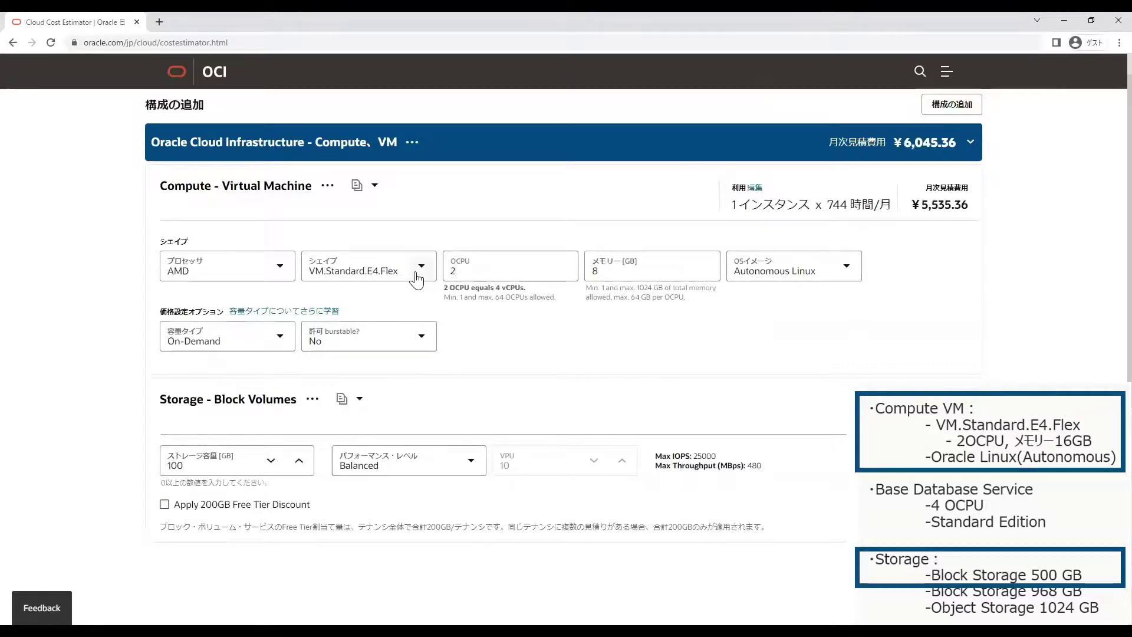
key("Tab")
type("16")
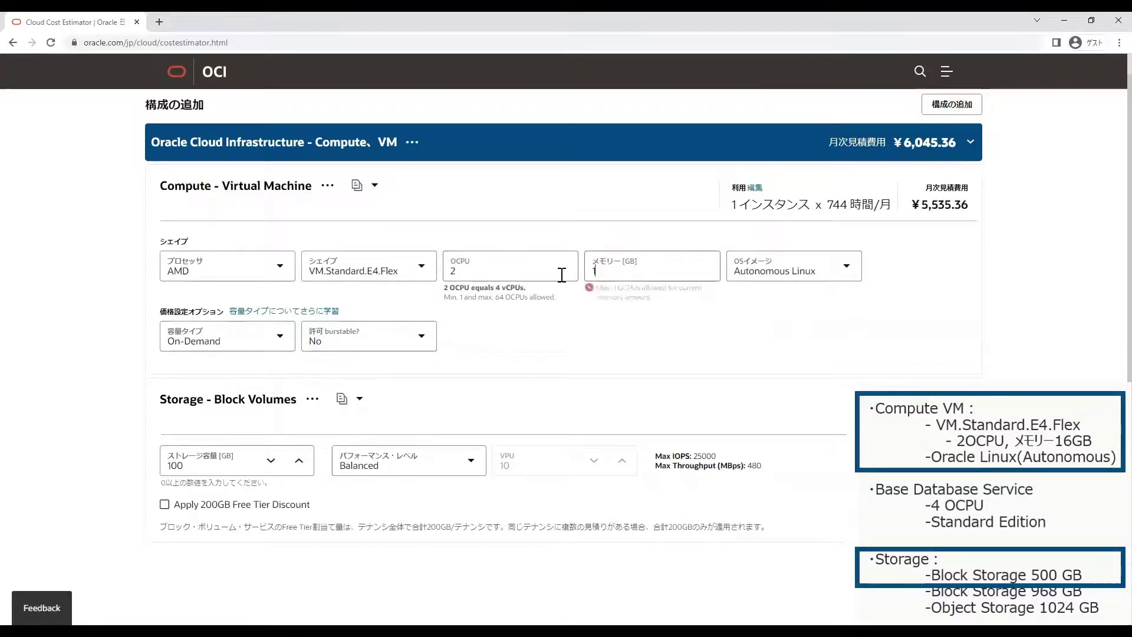
left_click(786, 271)
left_click(784, 304)
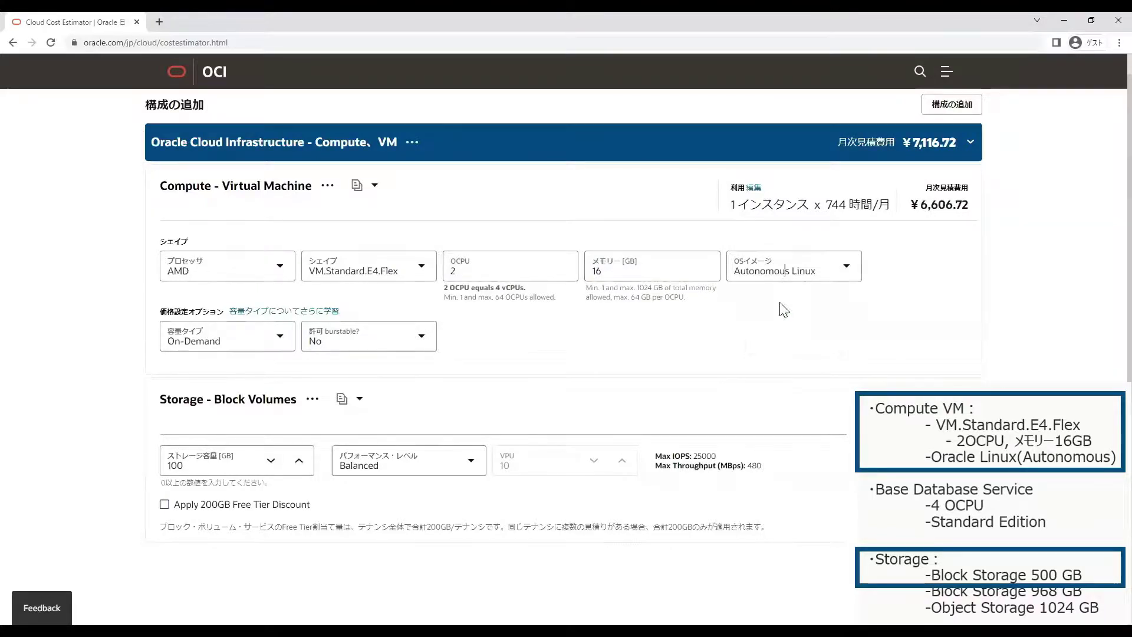
left_click(760, 335)
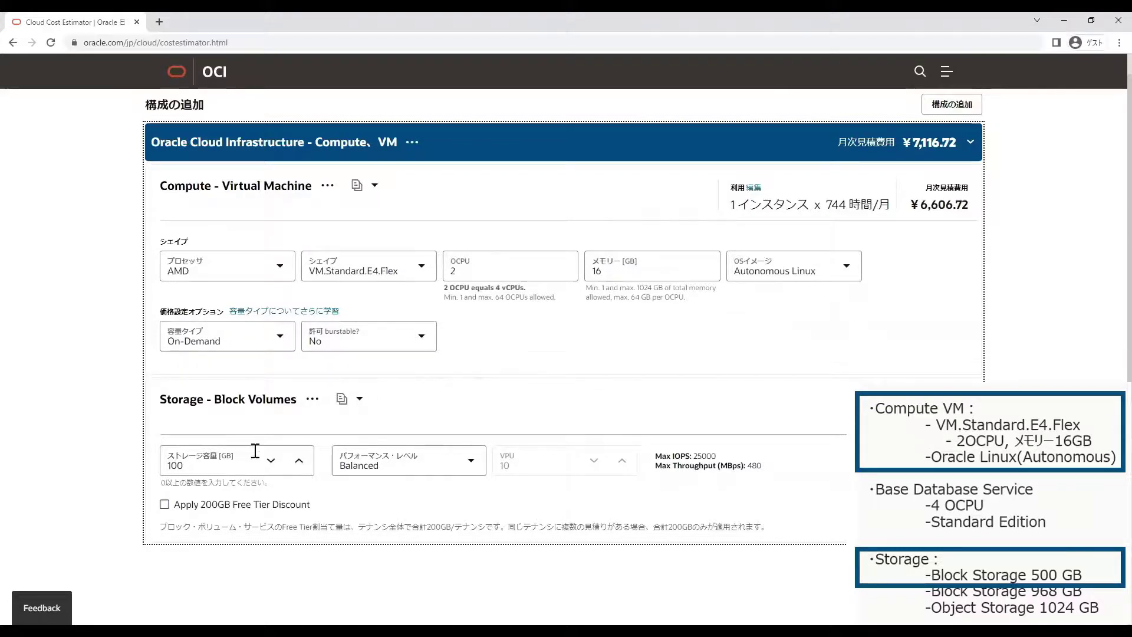
Set the storage capacity of the Compute VM's Block Volumes to 500 GB
left_click(157, 470)
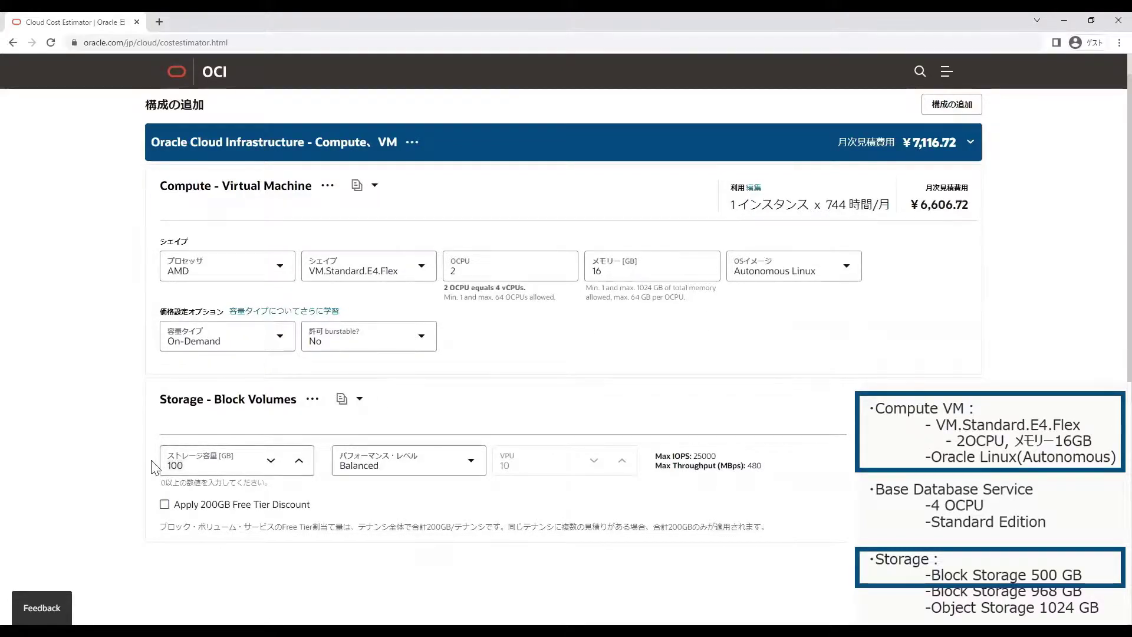
left_click(436, 388)
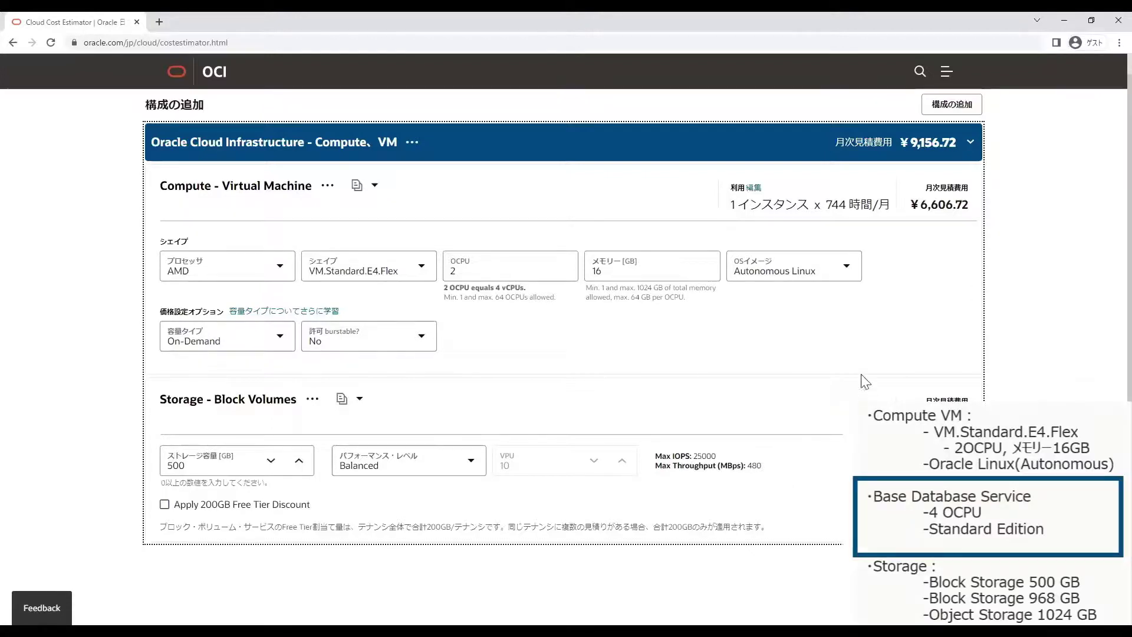
Add the virtual machine (仮想マシン) preset from the Oracle Database category to the estimate
left_click(933, 115)
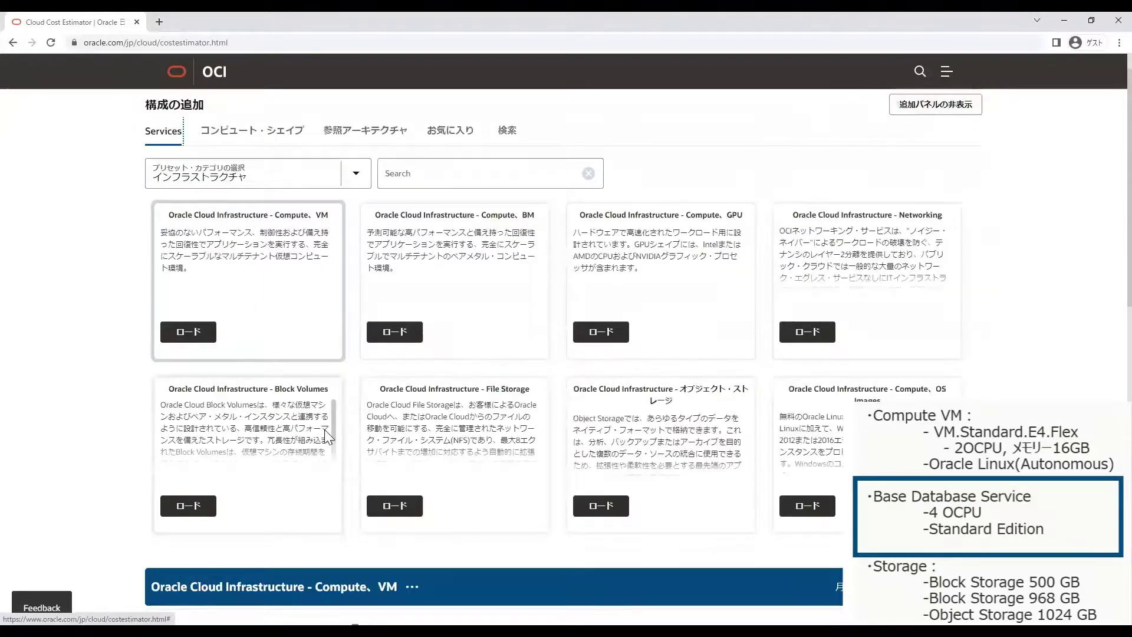
left_click(348, 185)
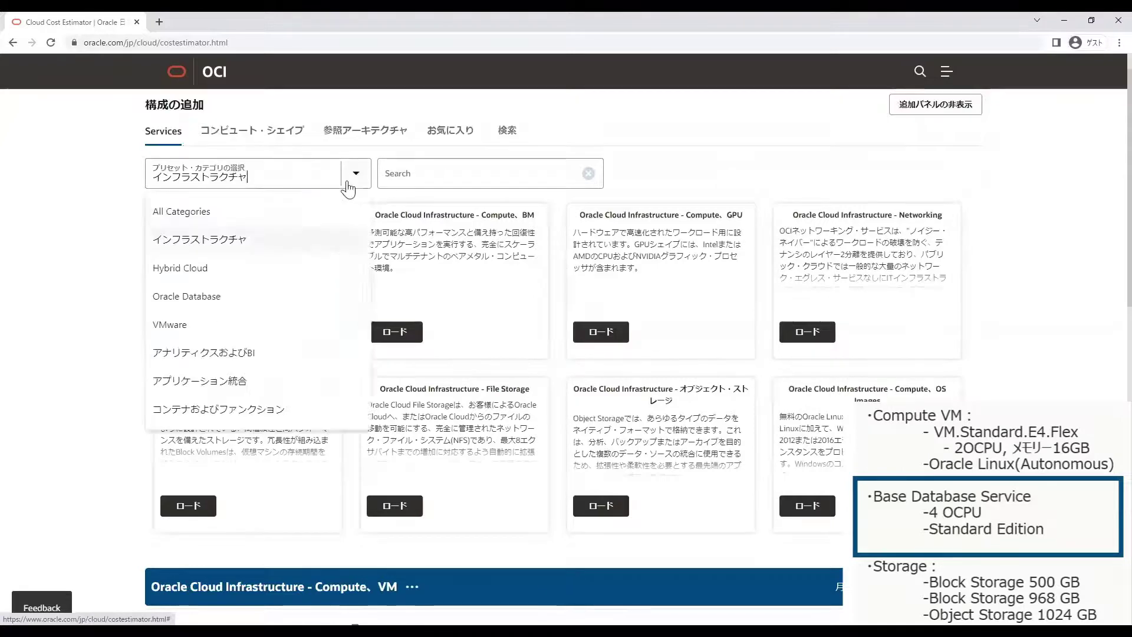
left_click(229, 302)
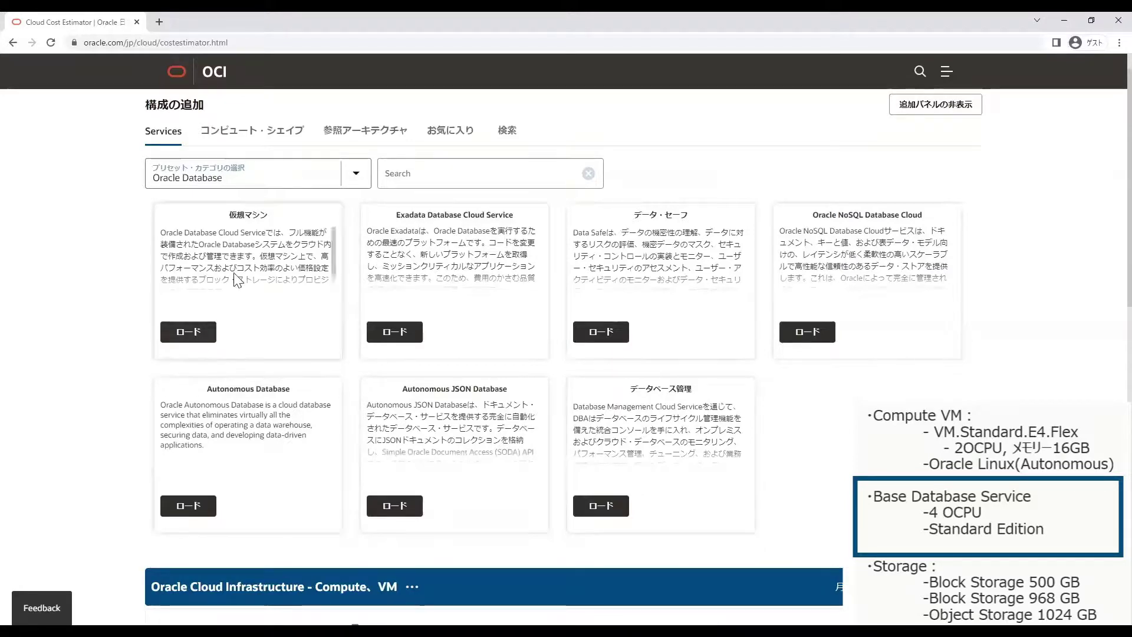
left_click(198, 336)
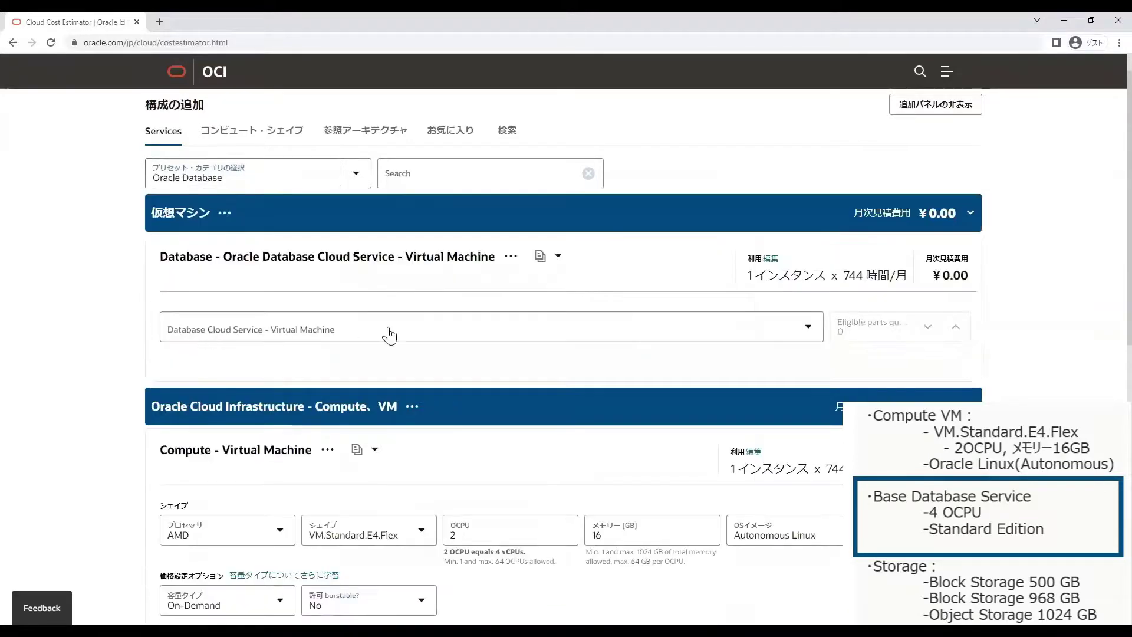
Select Oracle Database Cloud Service - Standard Edition for the database virtual machine and set it to 4 OCPU
left_click(366, 257)
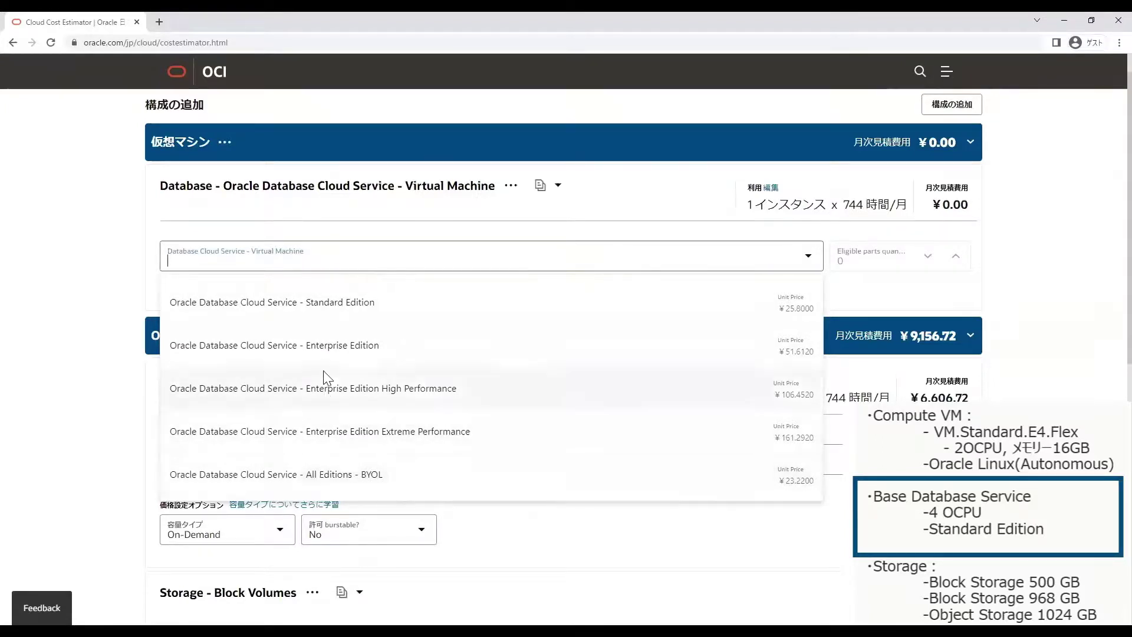
left_click(341, 302)
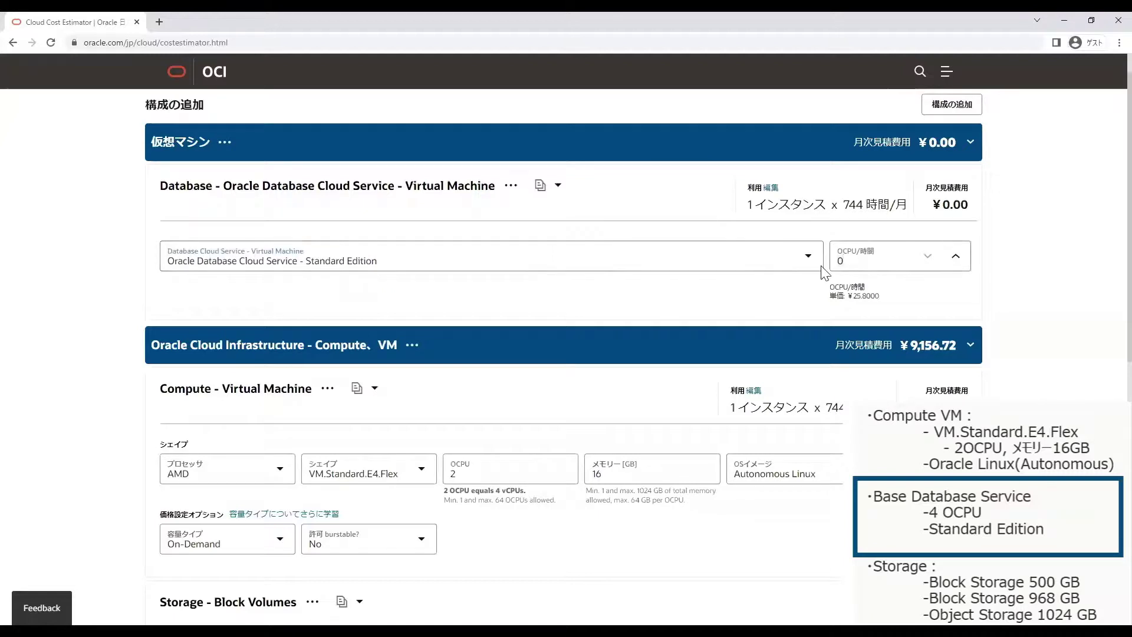
key("BackSpace")
type("4")
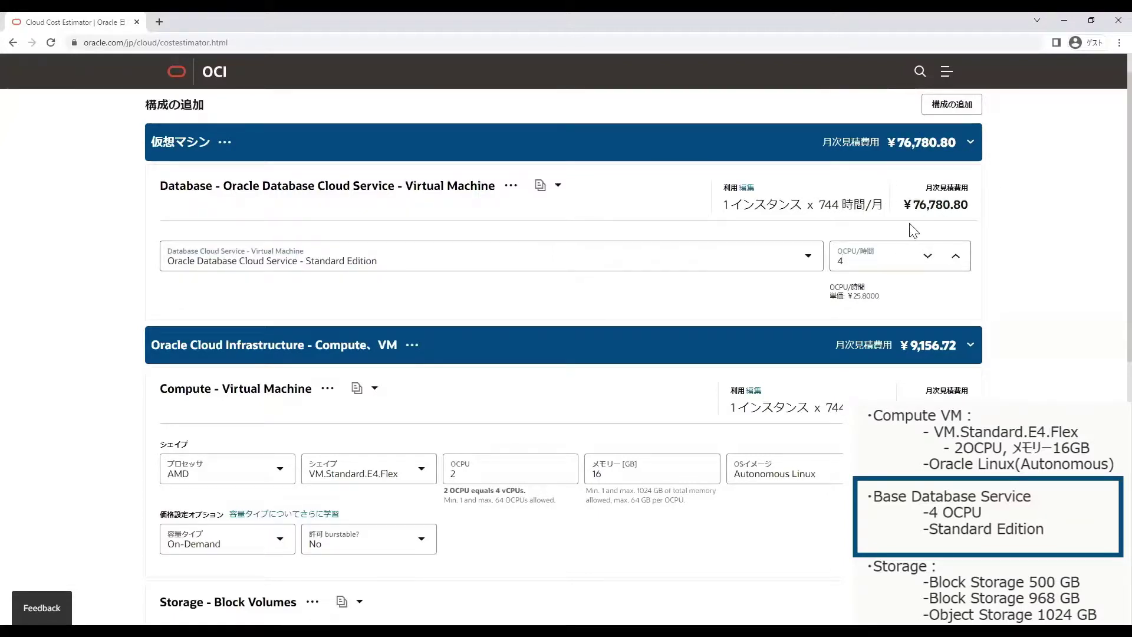
Add the Block Volumes preset from the infrastructure (インフラストラクチャ) category with 968 GB of capacity, keeping Balanced performance
scroll(723, 316, "down", 1)
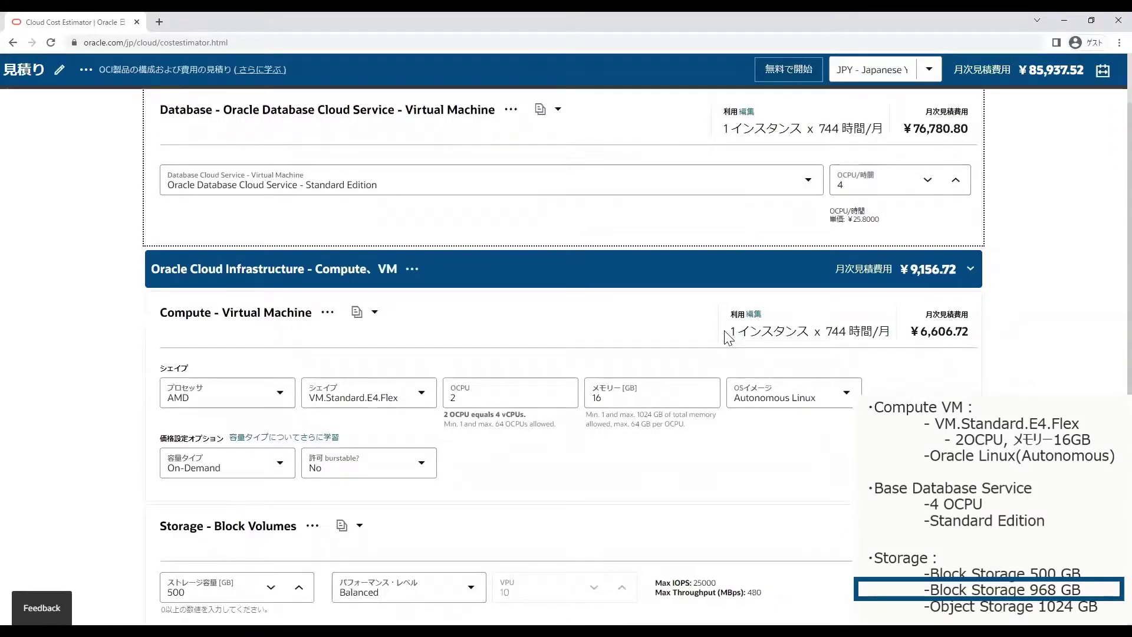
scroll(527, 487, "down", 4)
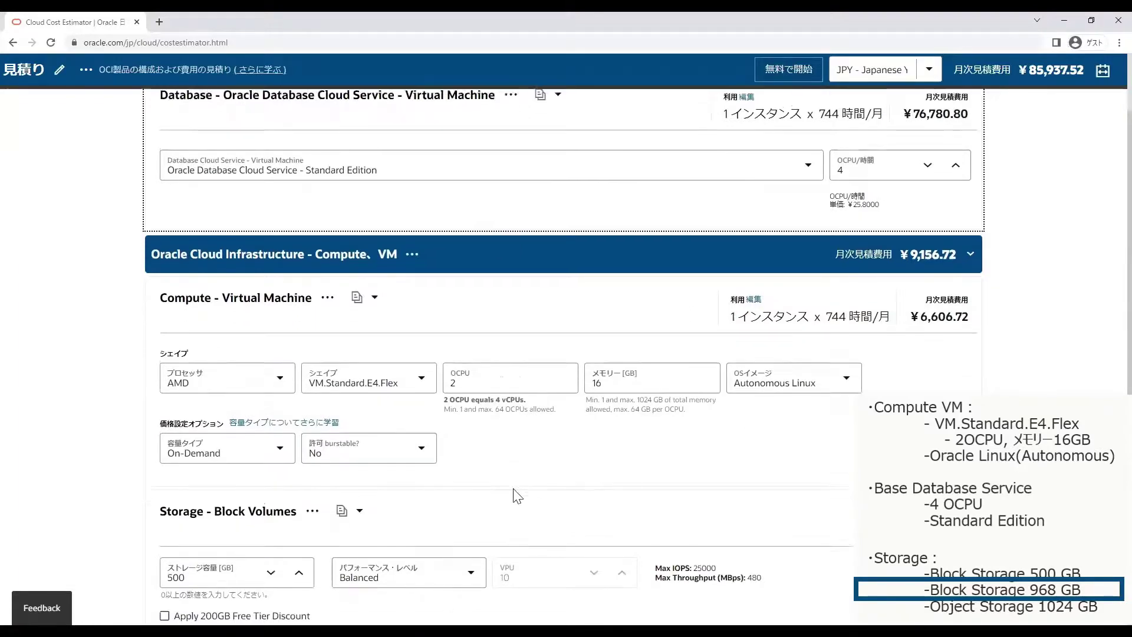
scroll(358, 435, "up", 6)
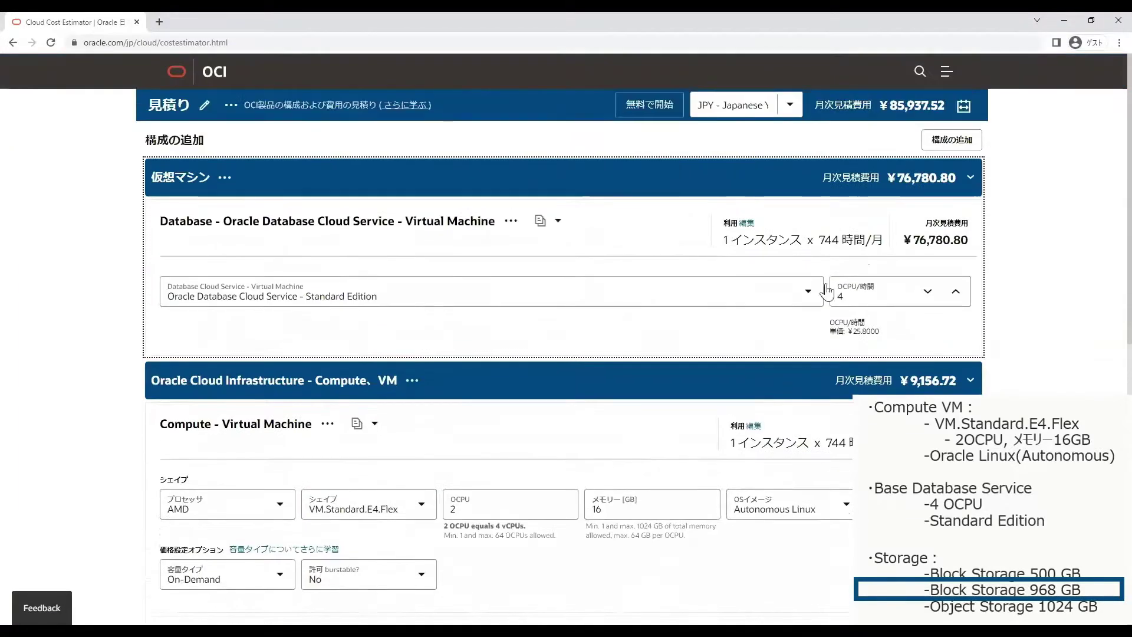
left_click(952, 140)
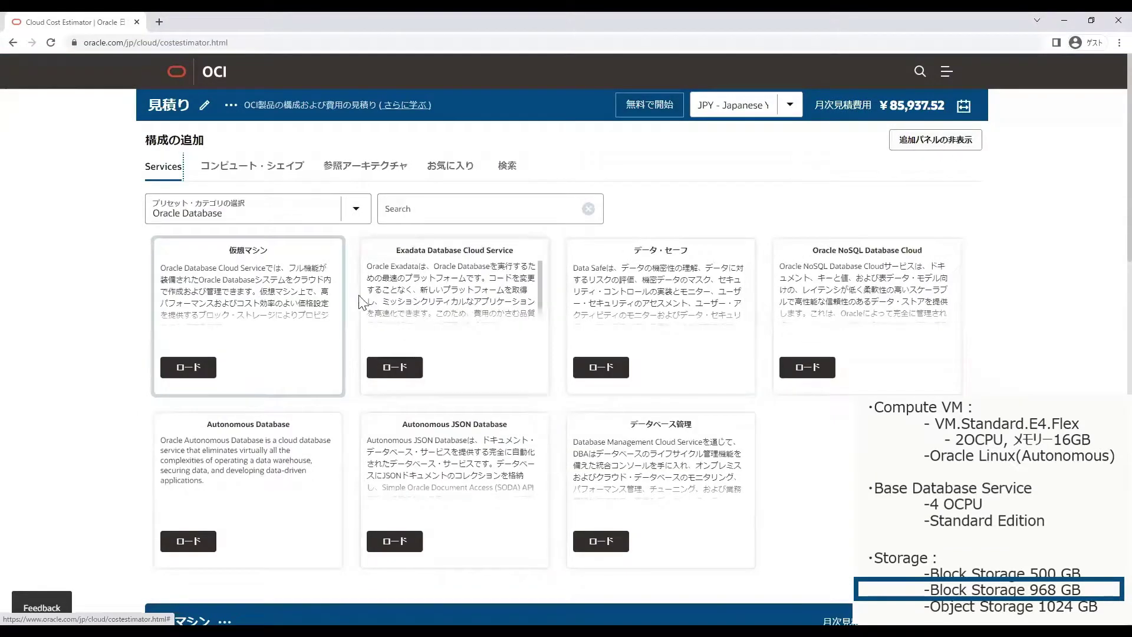
left_click(338, 210)
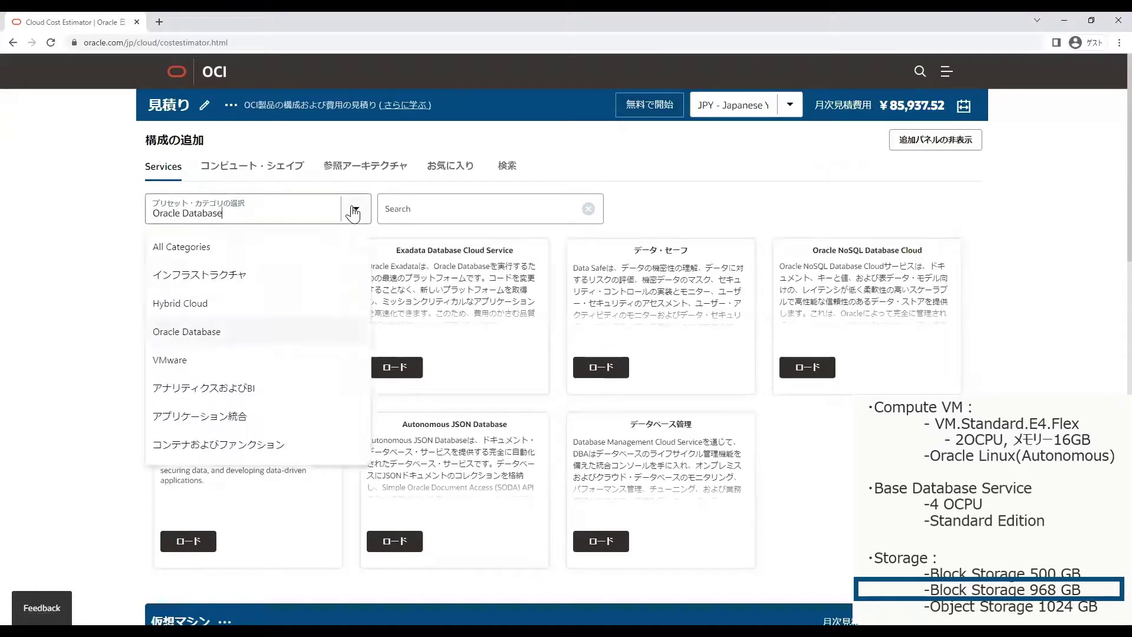
left_click(234, 287)
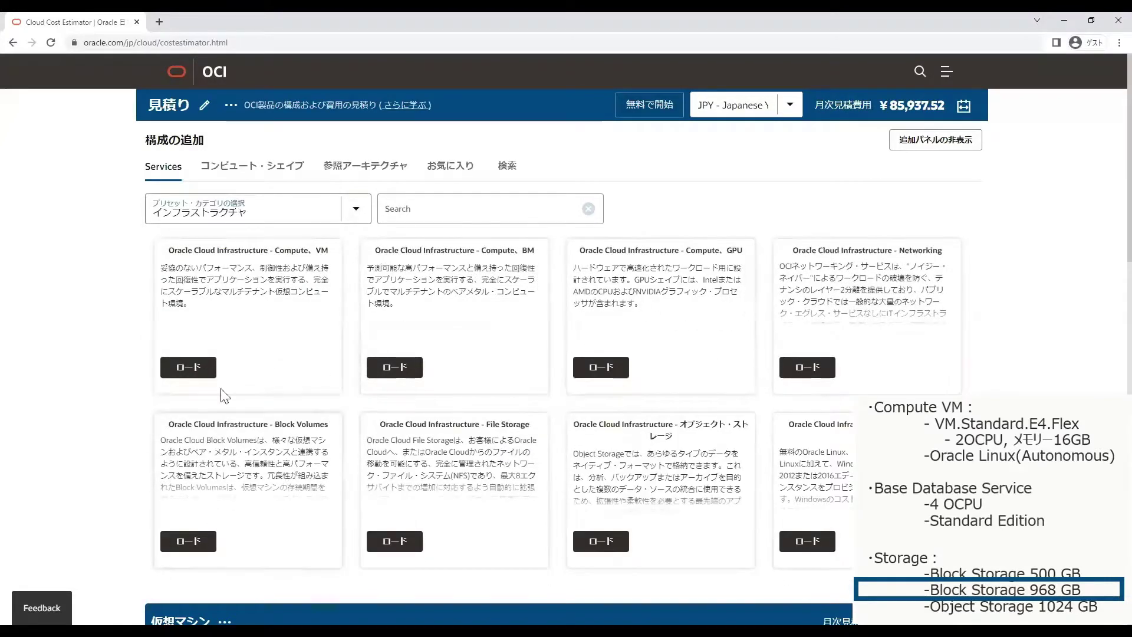
left_click(189, 540)
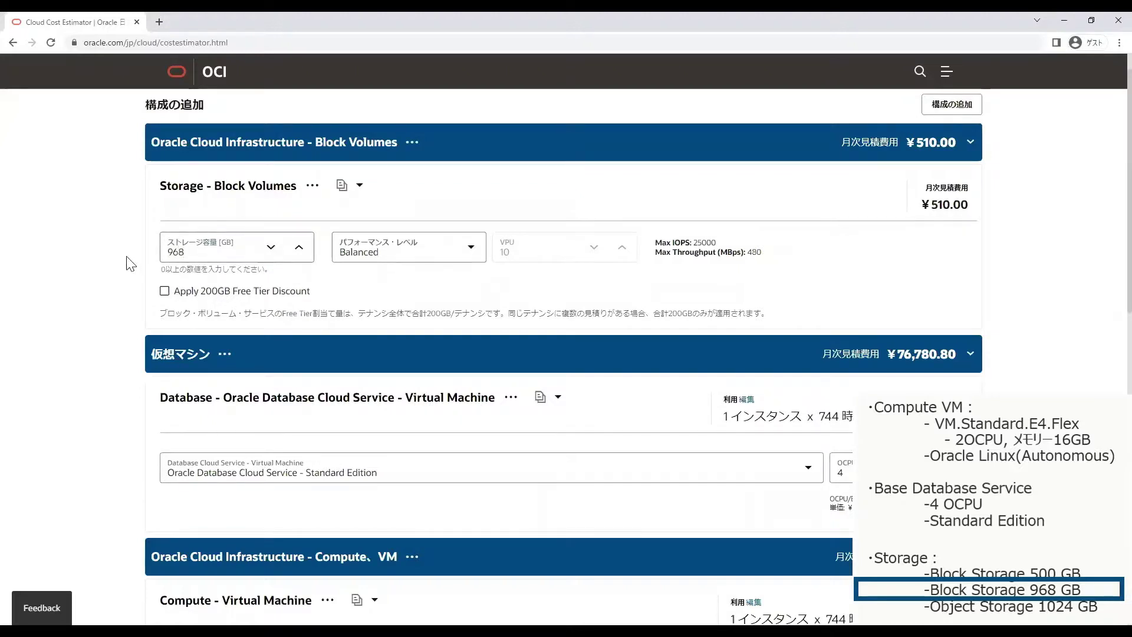
left_click(472, 252)
left_click(494, 207)
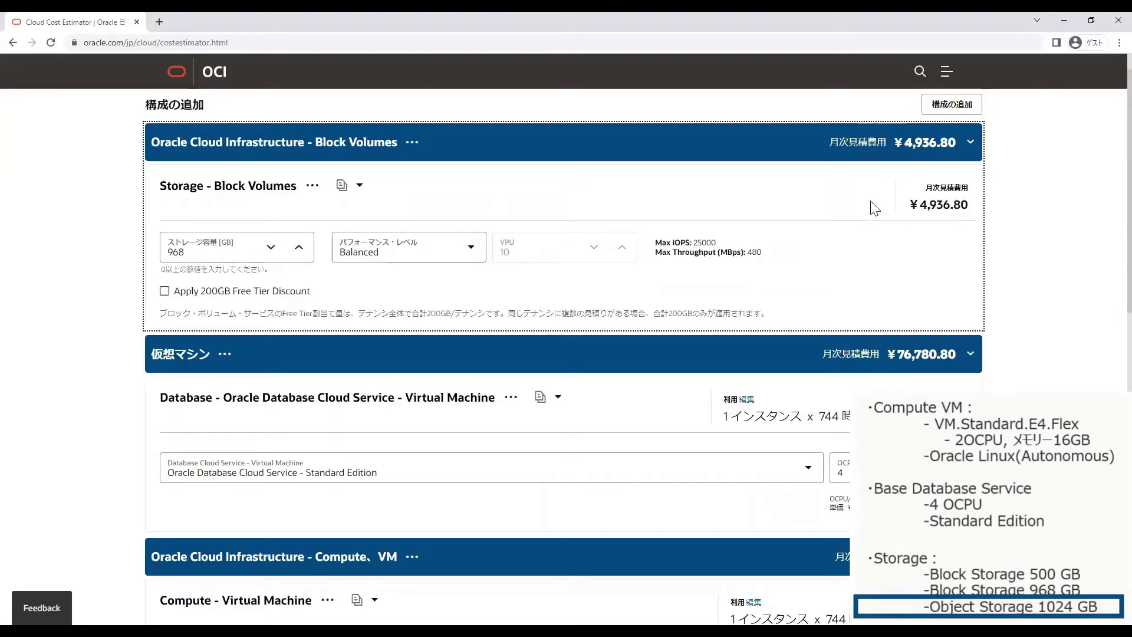
Add the Object Storage (オブジェクト・ストレージ) preset and set its storage capacity to 1,024 GB
left_click(940, 109)
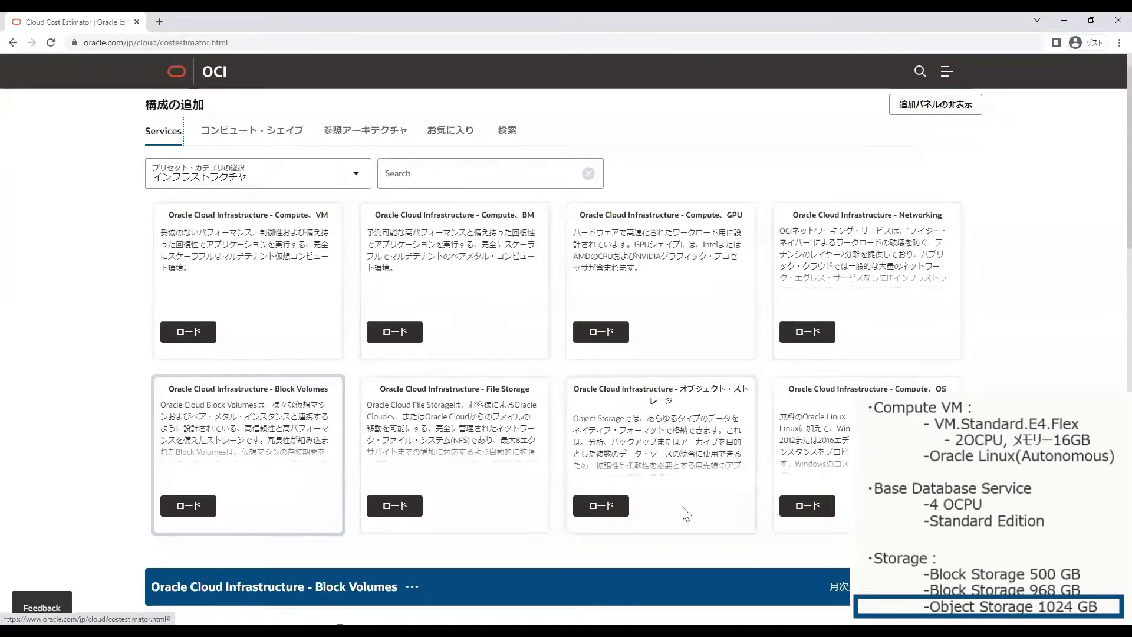
left_click(592, 507)
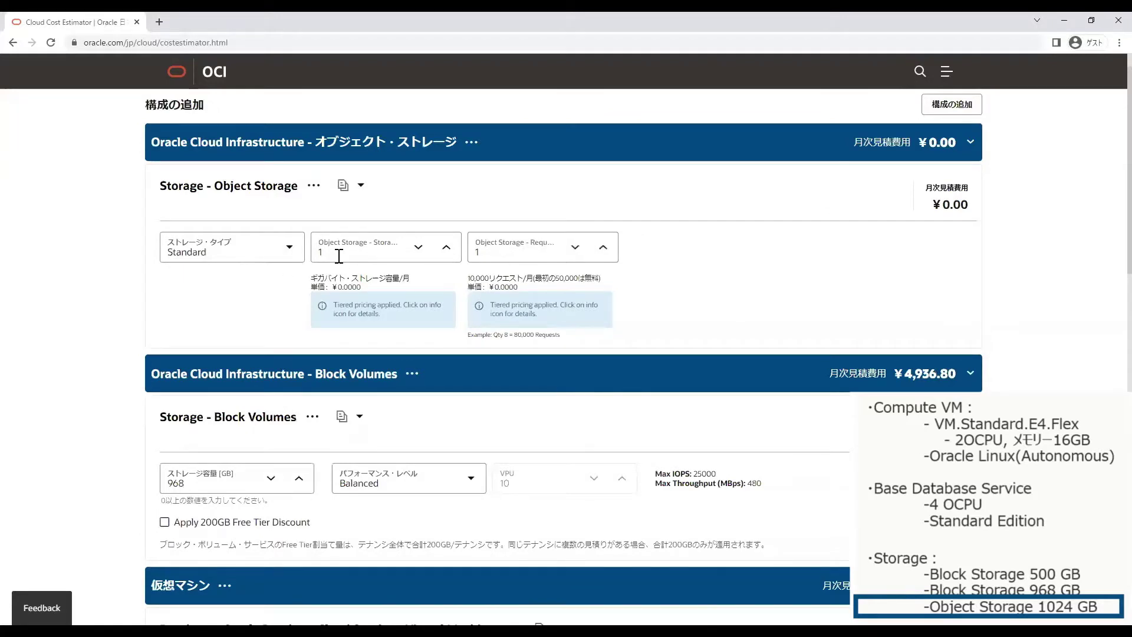
type("024")
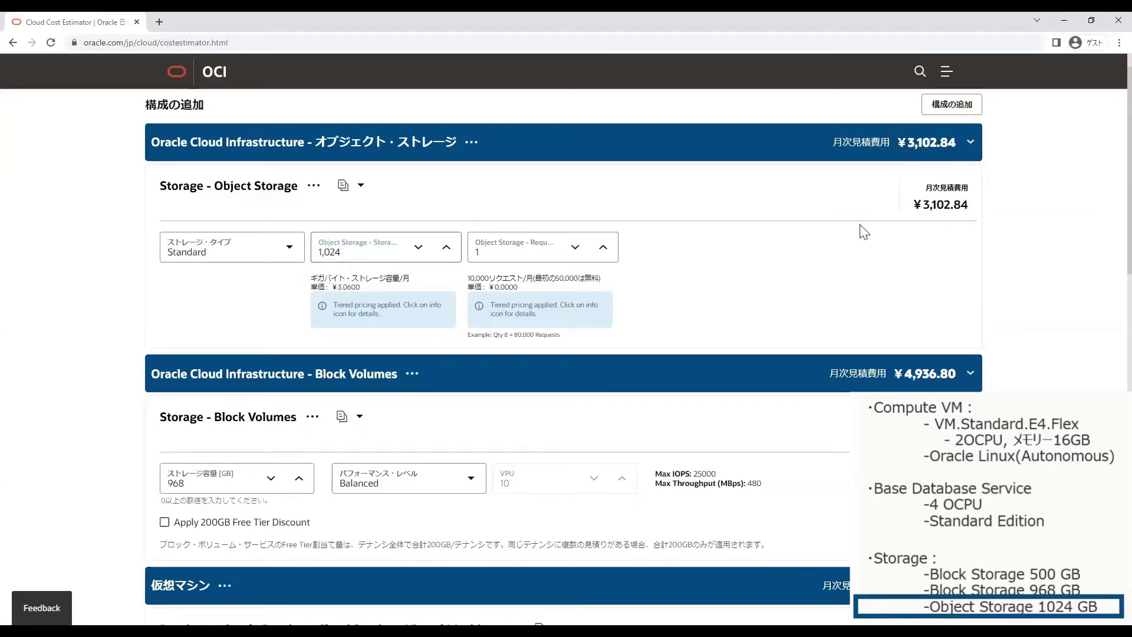
Export the completed estimate as an Excel Spreadsheet (XLS), keeping the proposed file name
scroll(864, 232, "up", 1)
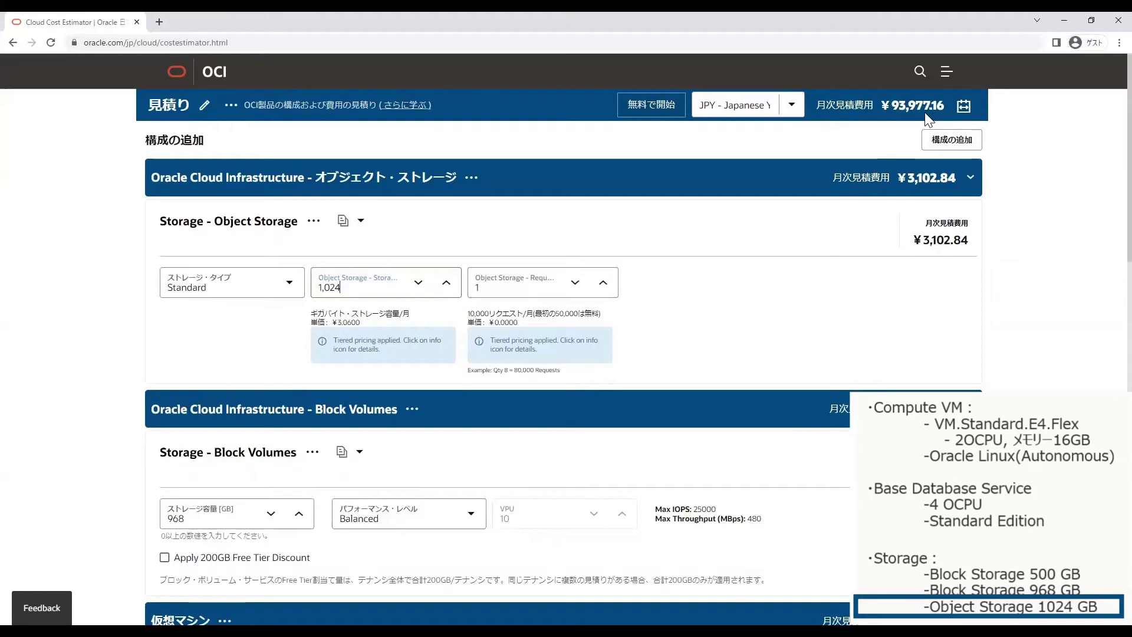
left_click(231, 105)
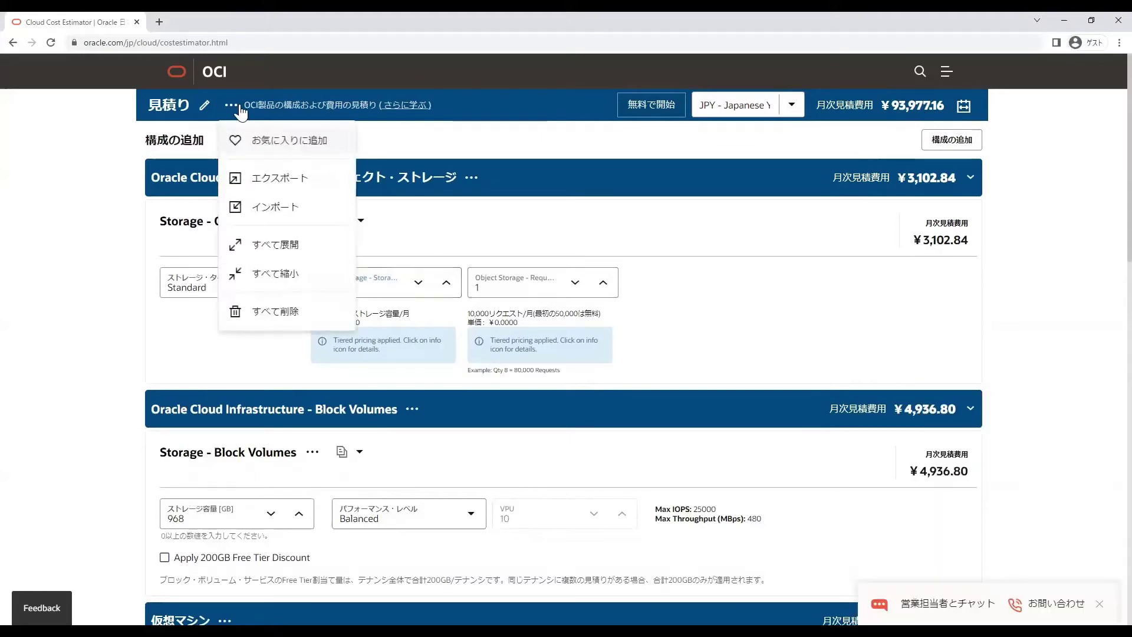
left_click(248, 178)
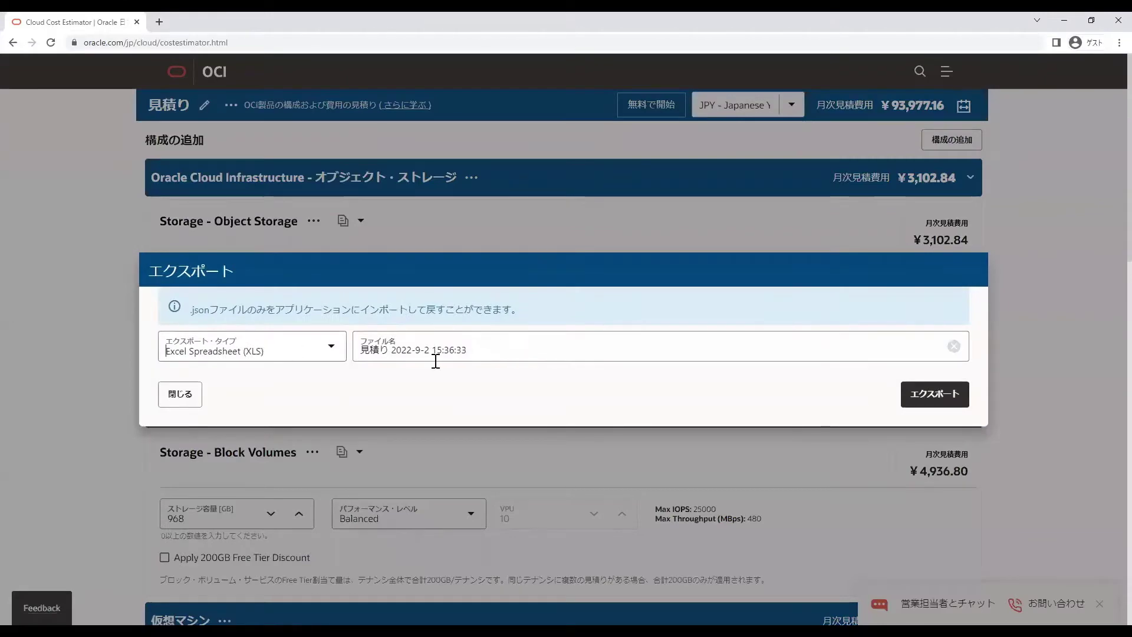
left_click(906, 405)
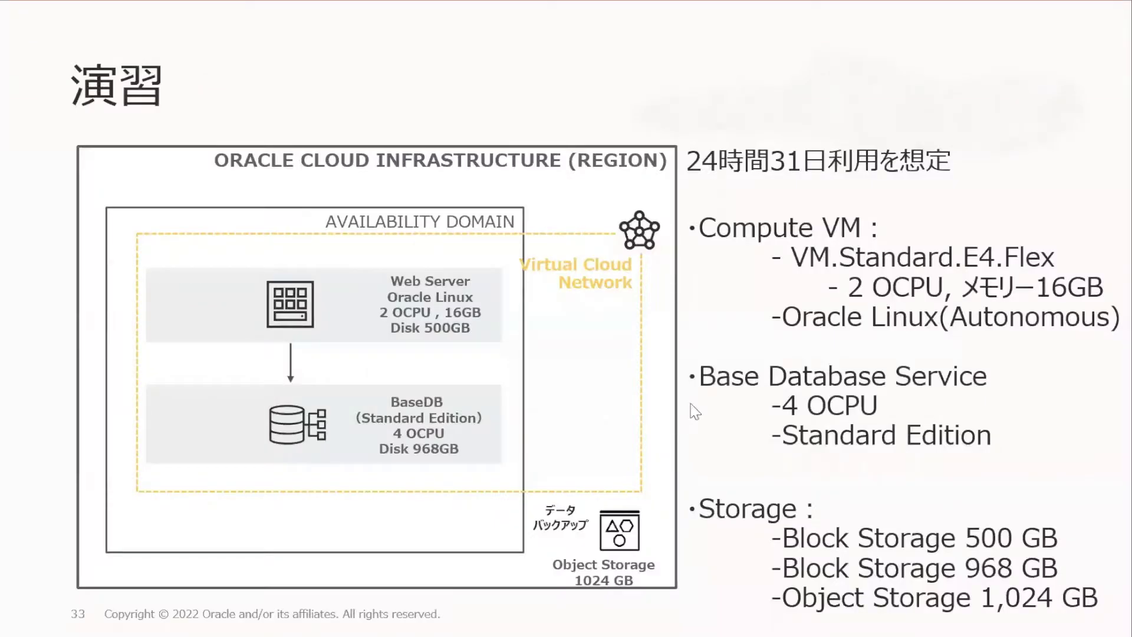
key("Left")
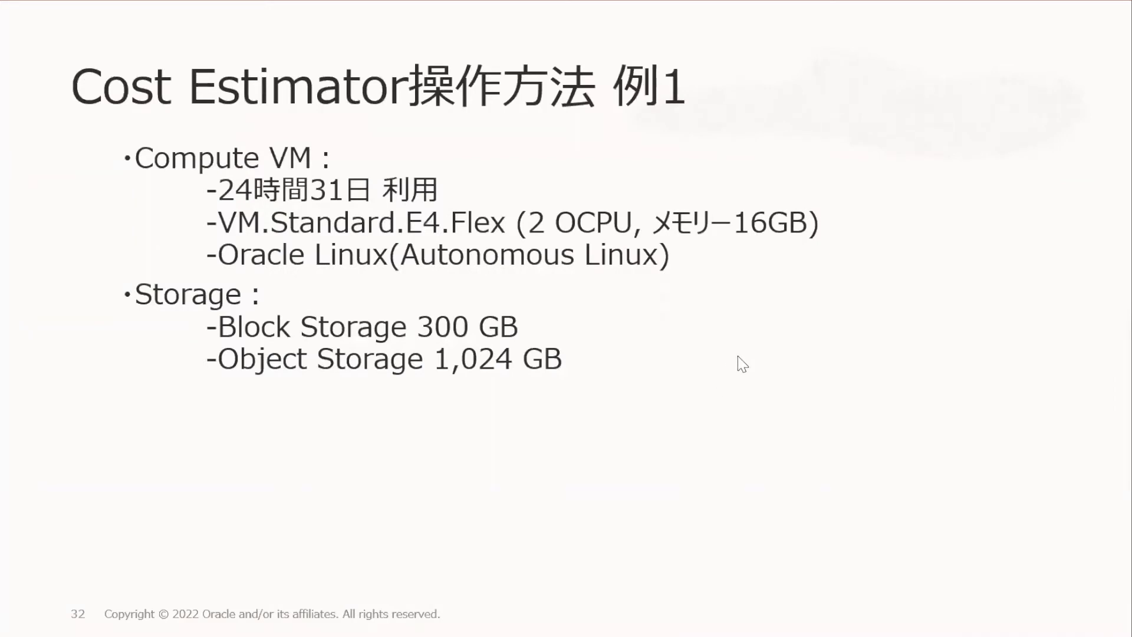
key("Right")
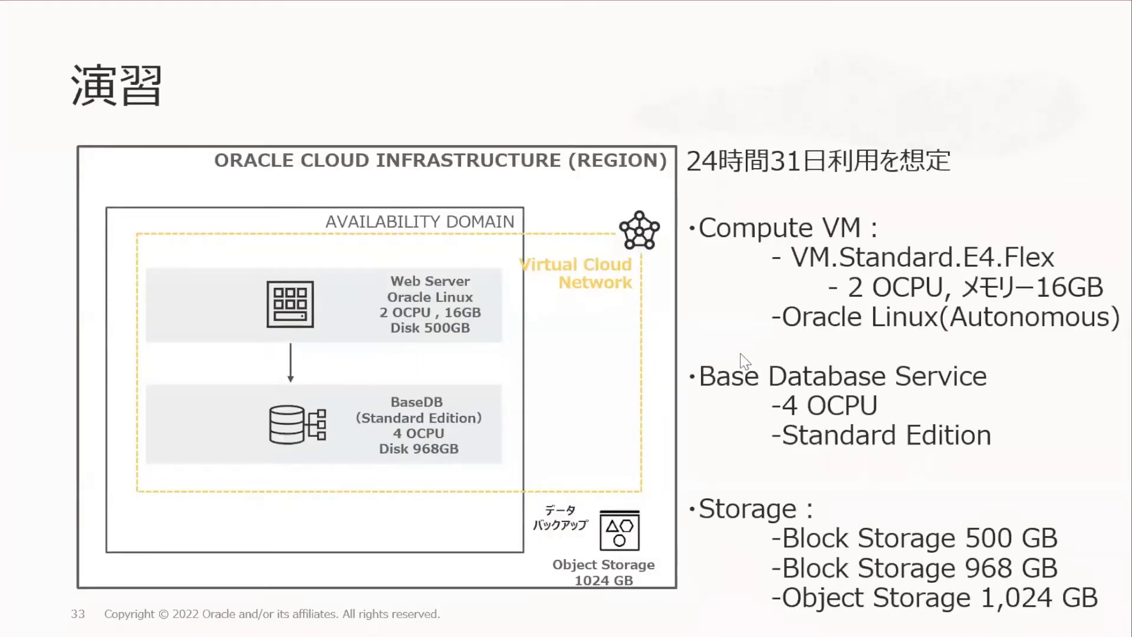